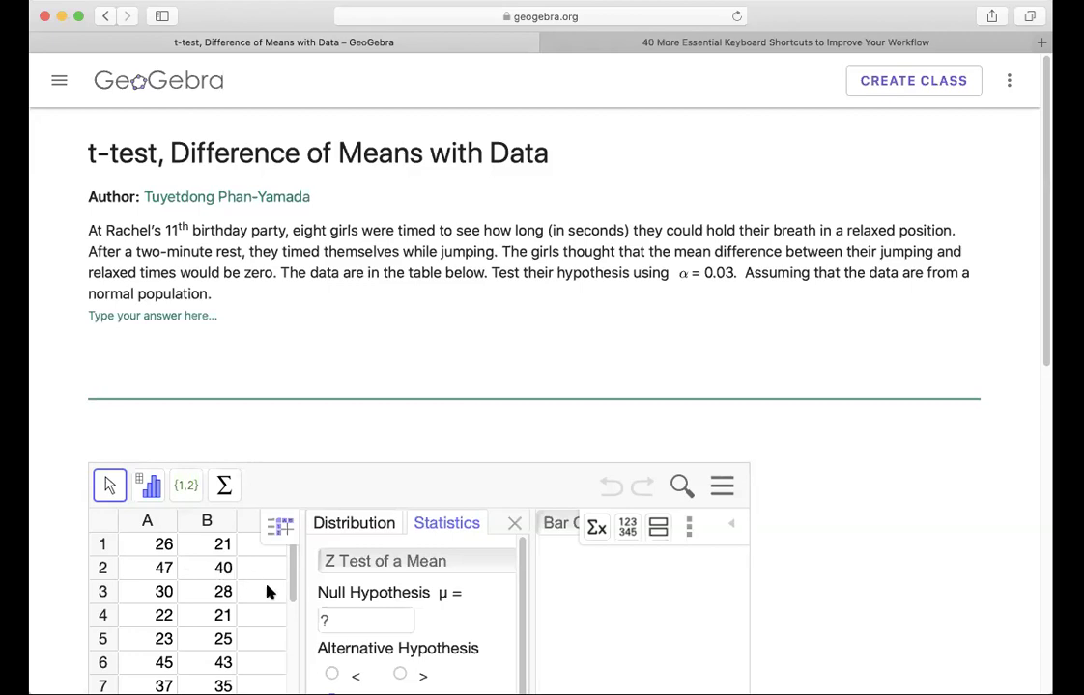
# Step: Define mu1 as the mean of relax and mu2 as the mean of jumping, then begin 'Ori: mu1-mu2 = 0'
pyautogui.scroll(-3, 762, 571)
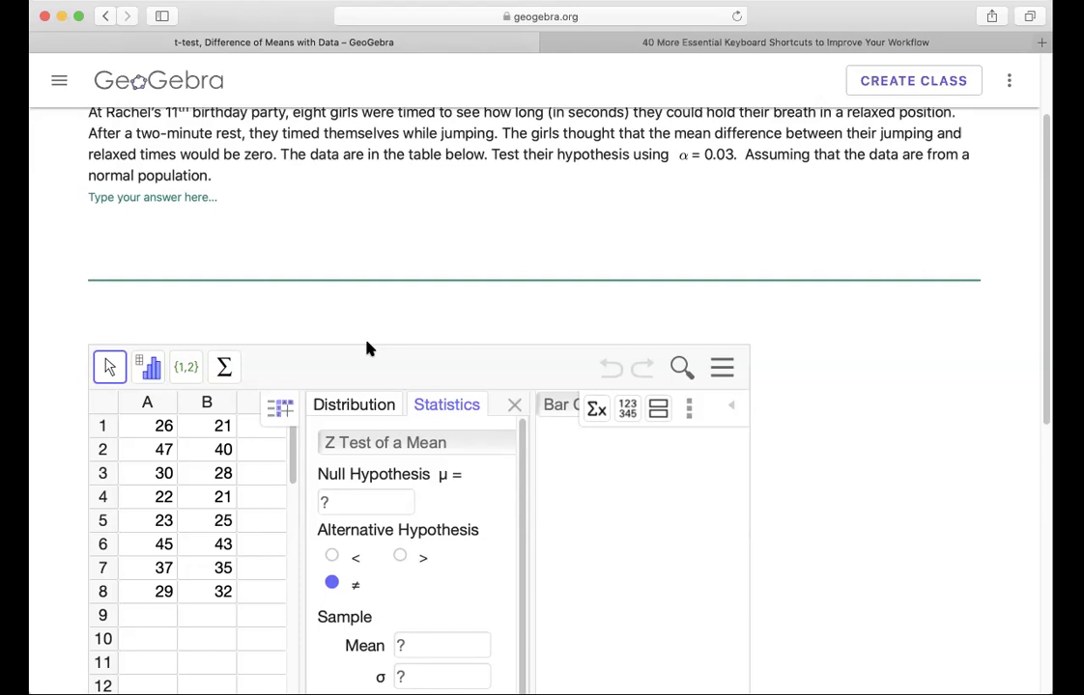
pyautogui.scroll(1, 367, 348)
pyautogui.scroll(1, 367, 348)
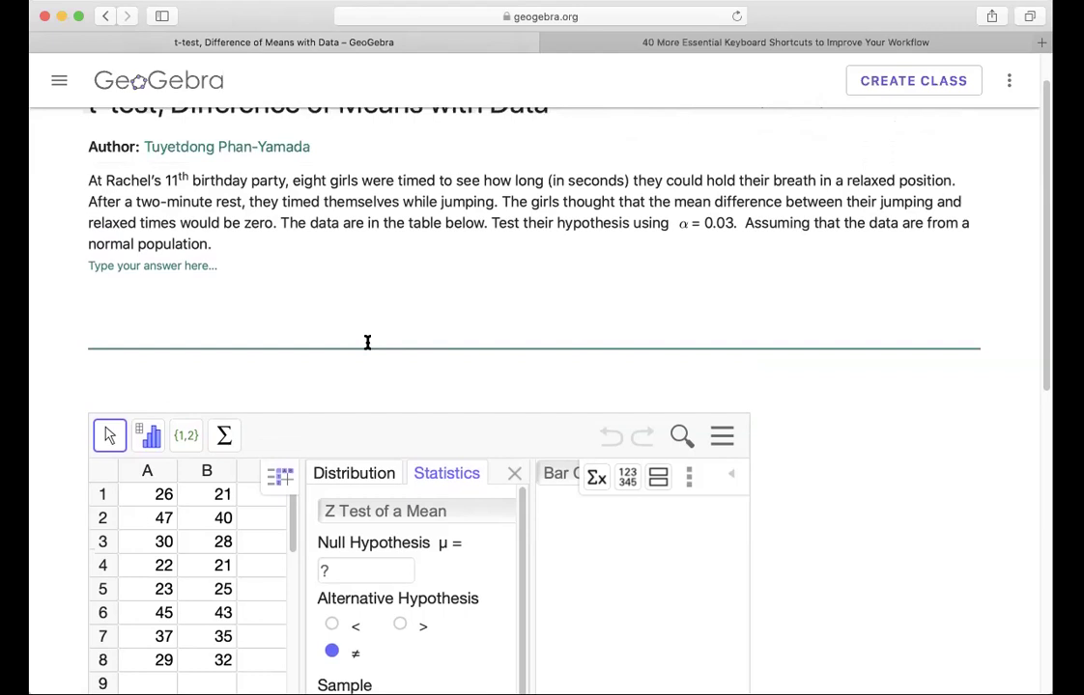
pyautogui.click(174, 258)
pyautogui.click(131, 287)
pyautogui.write('mu')
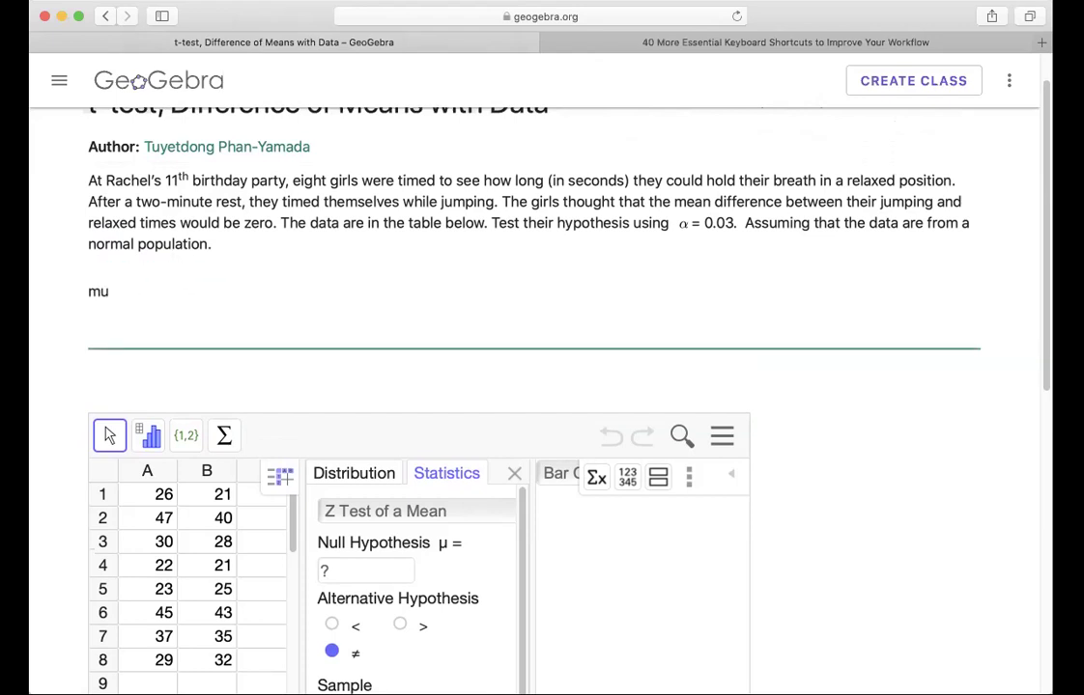
pyautogui.write('1: mean of rela')
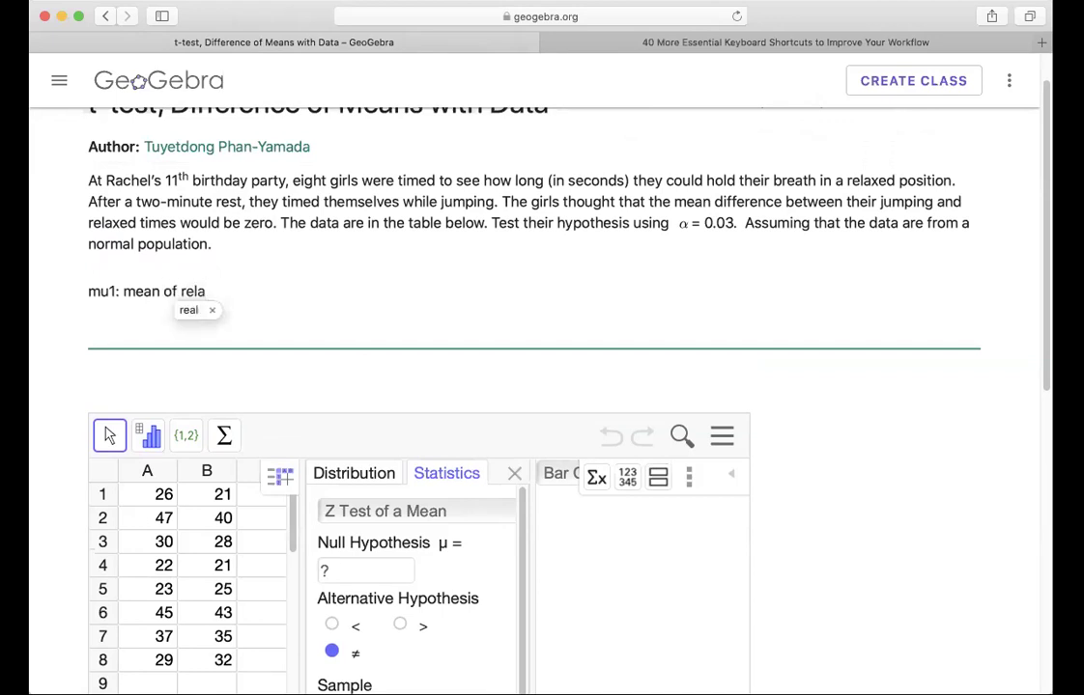
pyautogui.write('x, m')
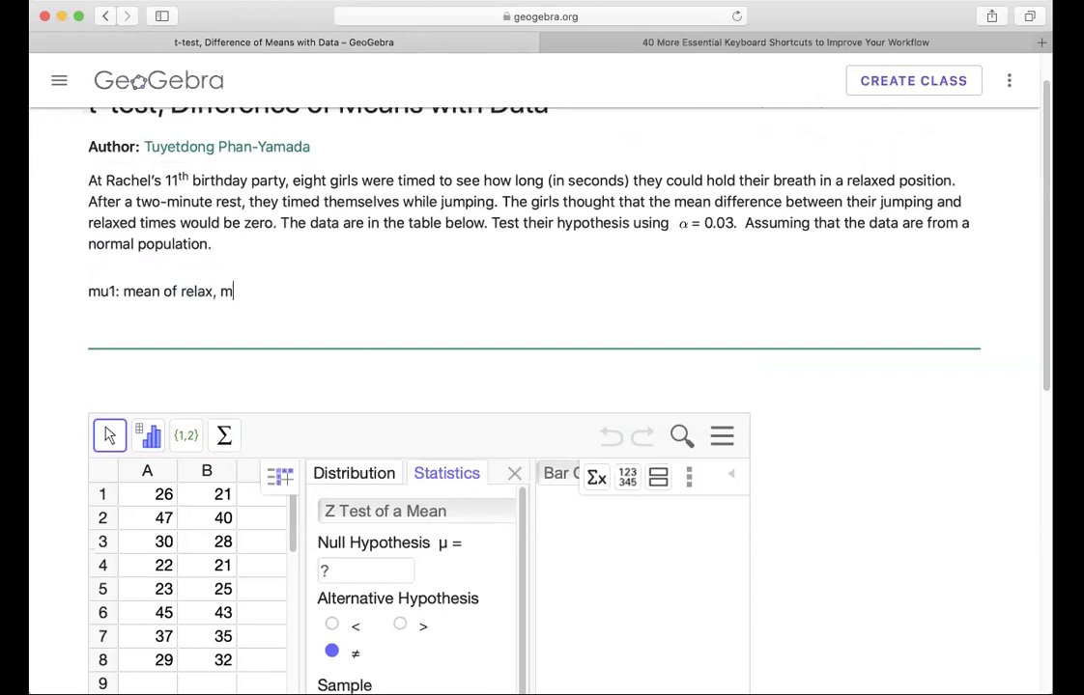
pyautogui.write('u2: mean of jum')
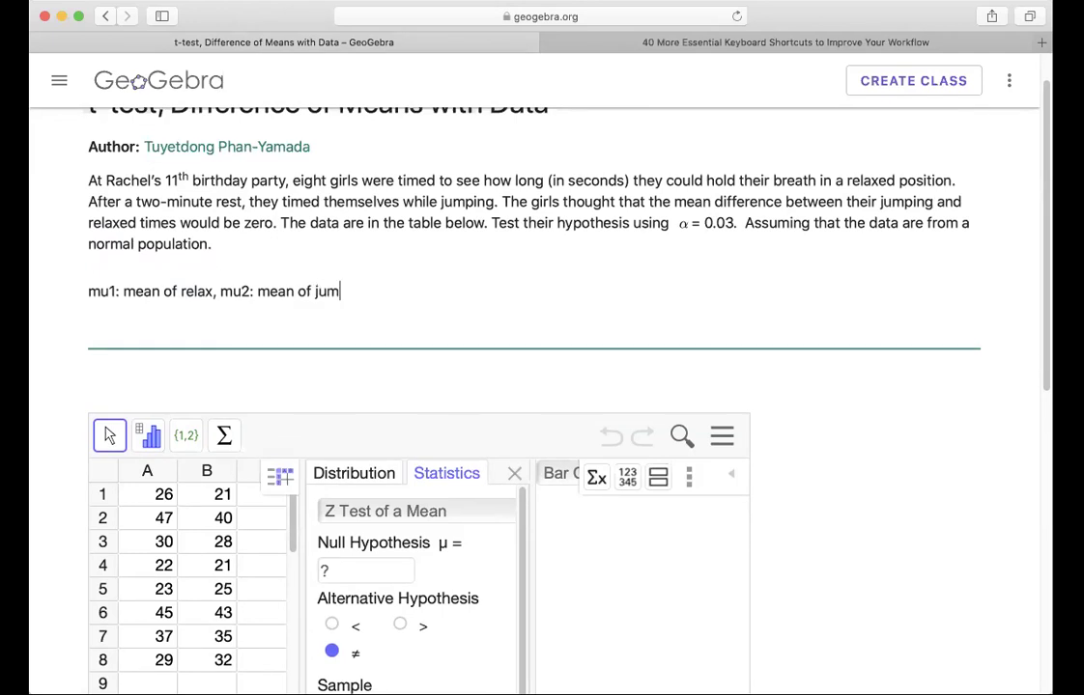
pyautogui.write('ping')
pyautogui.press('Return')
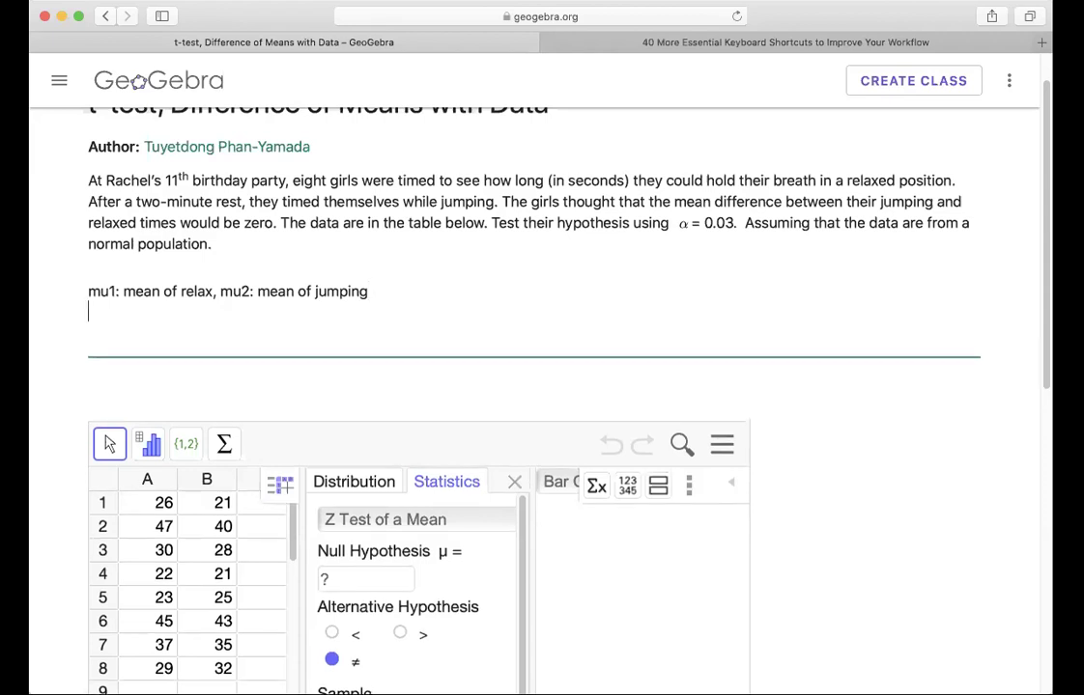
pyautogui.write('Ori: mu1-mu')
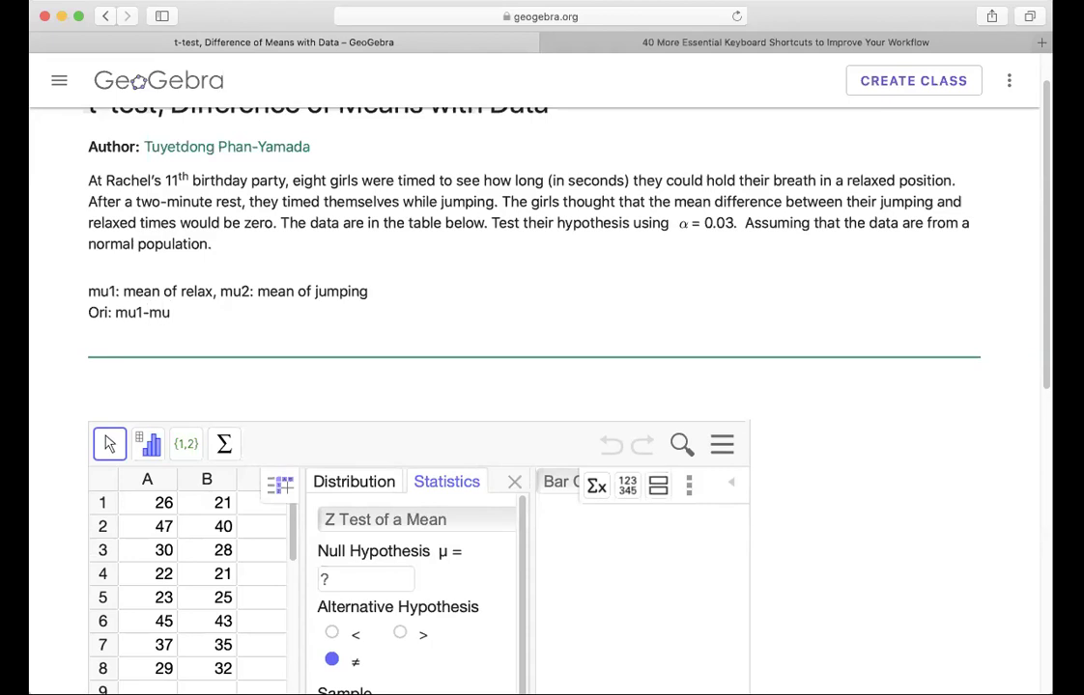
pyautogui.write('2 = 0 , a')
# Step: Write the alternative claim 'Alt: mu1 - mu2 ≠0,'
pyautogui.press('BackSpace')
pyautogui.write('Alt')
pyautogui.write(': ')
pyautogui.write('mu1 ')
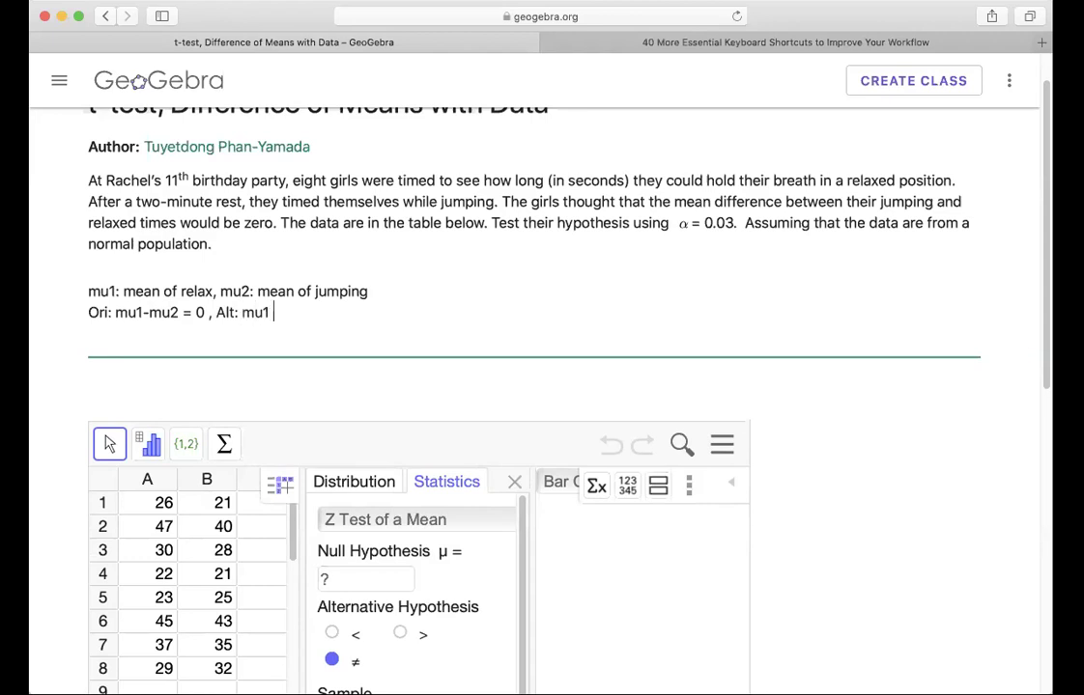
pyautogui.write('- mu2')
pyautogui.write('≠0,')
# Step: Add the hypotheses line 'Ho: mu1-mu2=0, Ha: mu1-mu2≠0'
pyautogui.press('Return')
pyautogui.write('Ho')
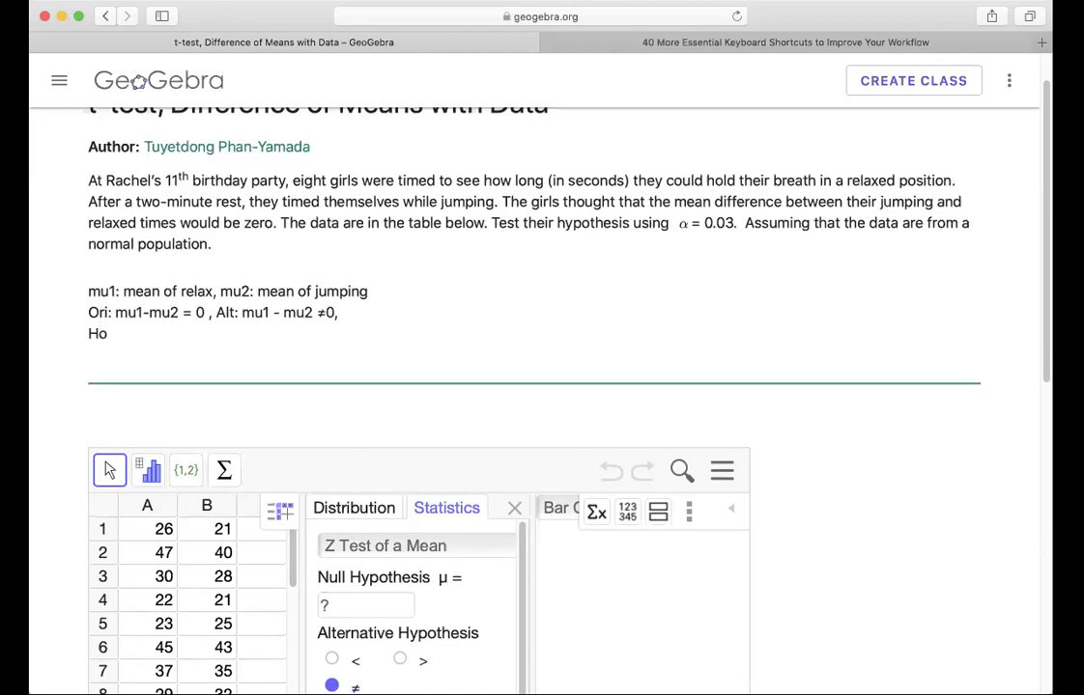
pyautogui.write(': mu1-mu2=0')
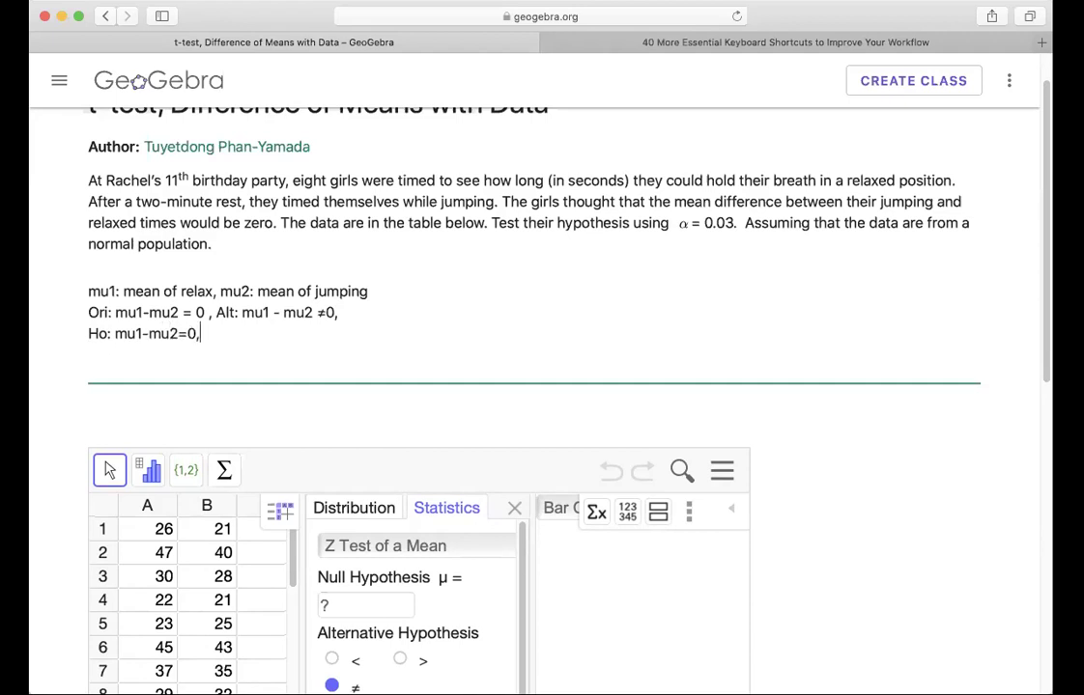
pyautogui.write(', ')
pyautogui.write('Ha')
pyautogui.write(': mu')
pyautogui.write('1-mu')
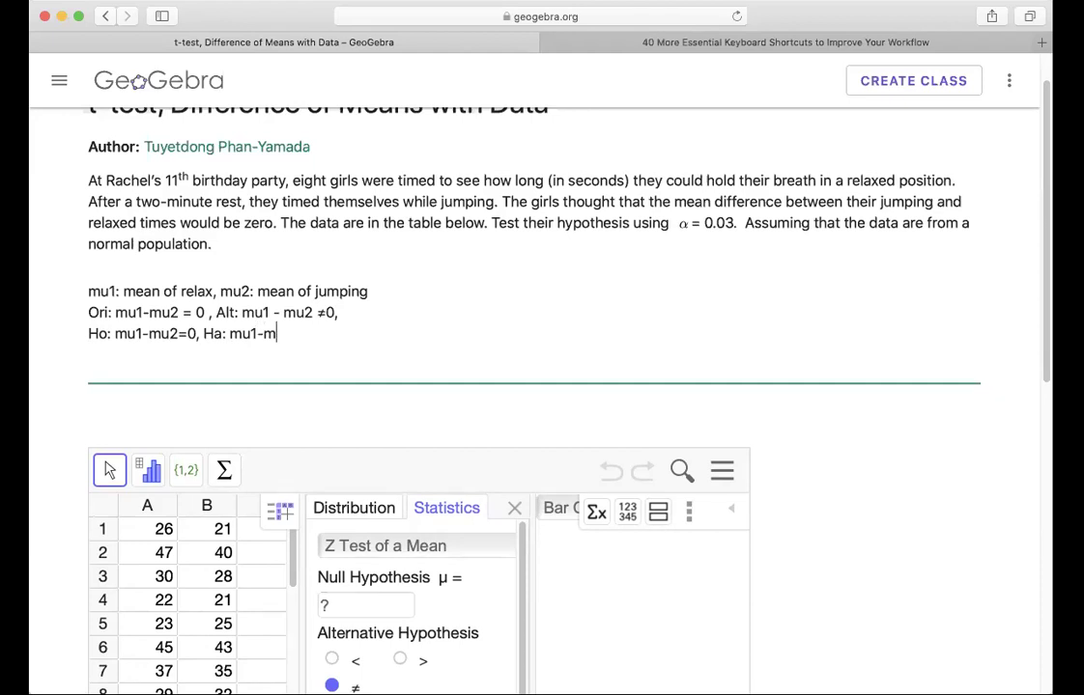
pyautogui.write('2≠')
pyautogui.press('BackSpace')
pyautogui.write('0, Ha: mu1-mu2≠0')
# Step: Append ', alpha = 0.03' to the first answer line
pyautogui.click(405, 298)
pyautogui.write(', alpha')
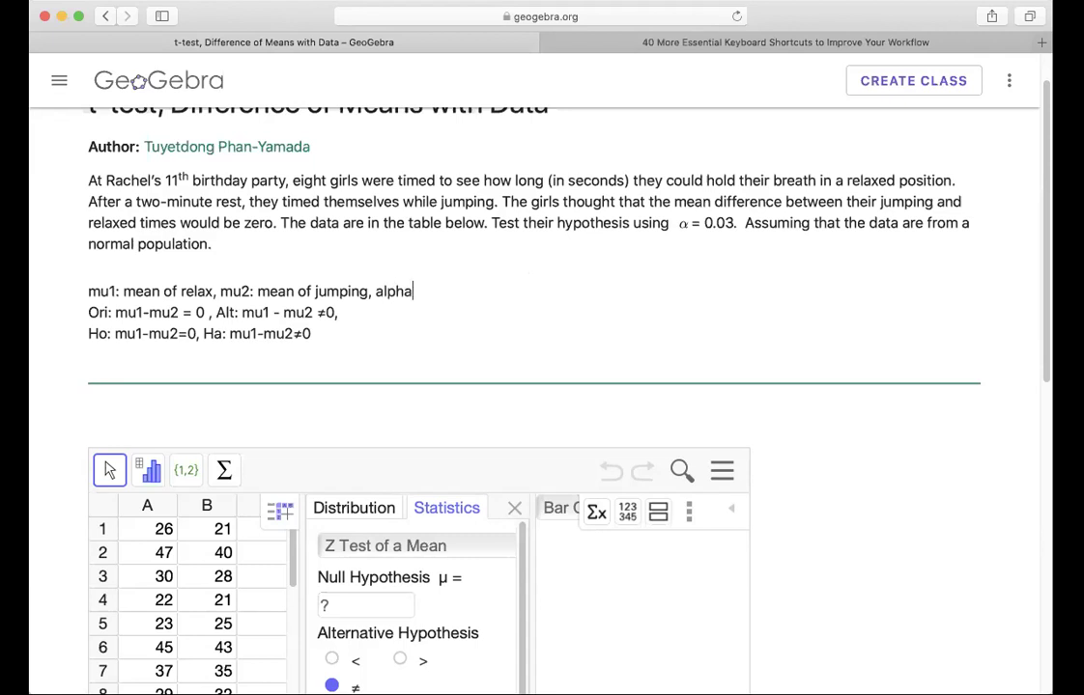
pyautogui.write(' = 0.0')
pyautogui.write('3')
# Step: Select the paired data in A1:B8, close the Statistics panel and widen the chart area
pyautogui.scroll(-2, 845, 540)
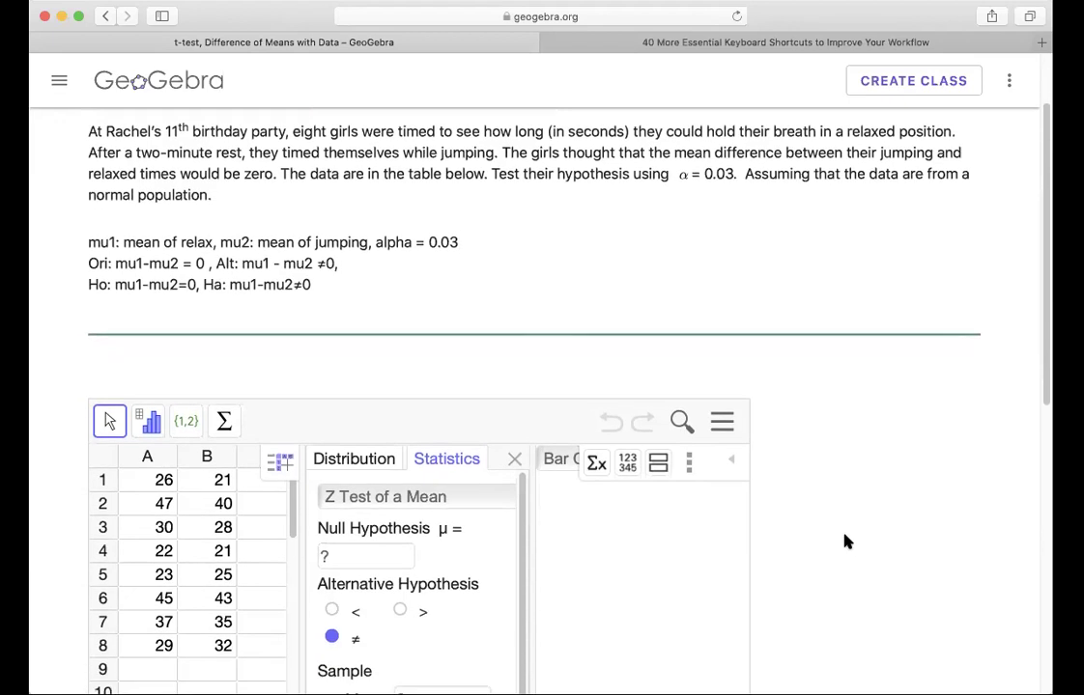
pyautogui.scroll(-2, 845, 542)
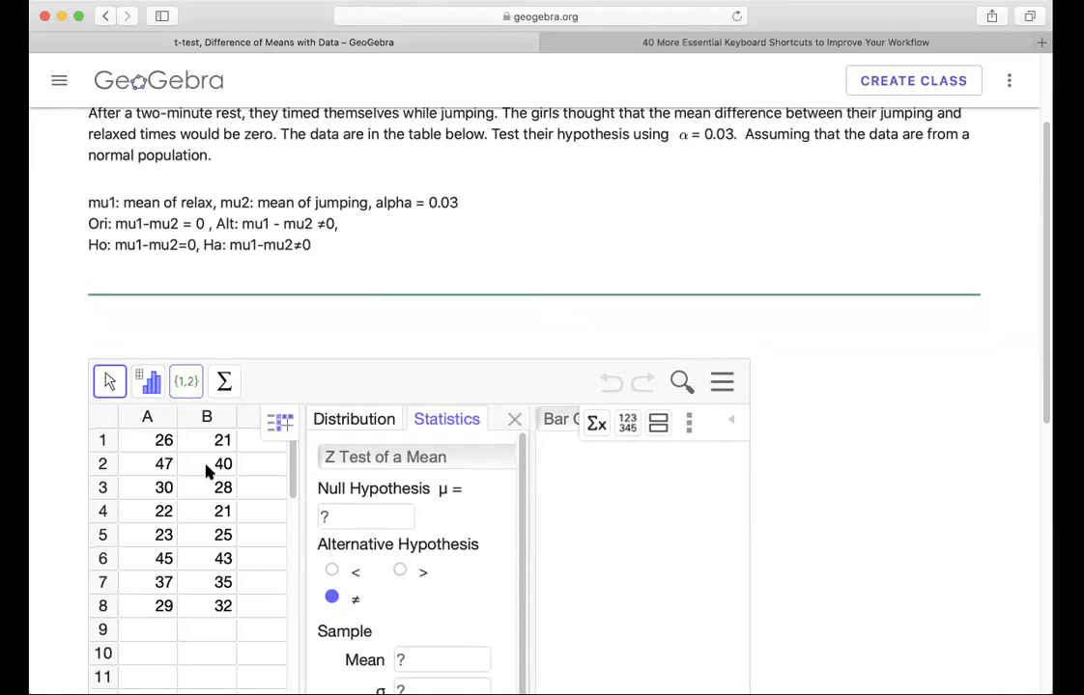
pyautogui.click(155, 442)
pyautogui.moveTo(155, 441); pyautogui.dragTo(217, 600)
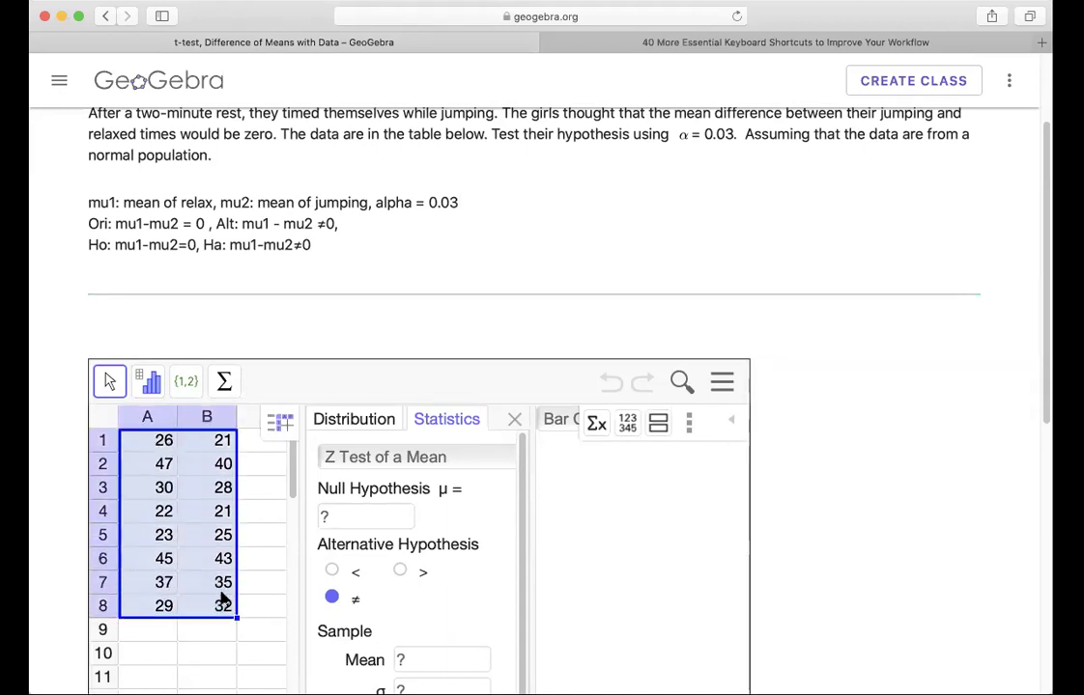
pyautogui.click(517, 421)
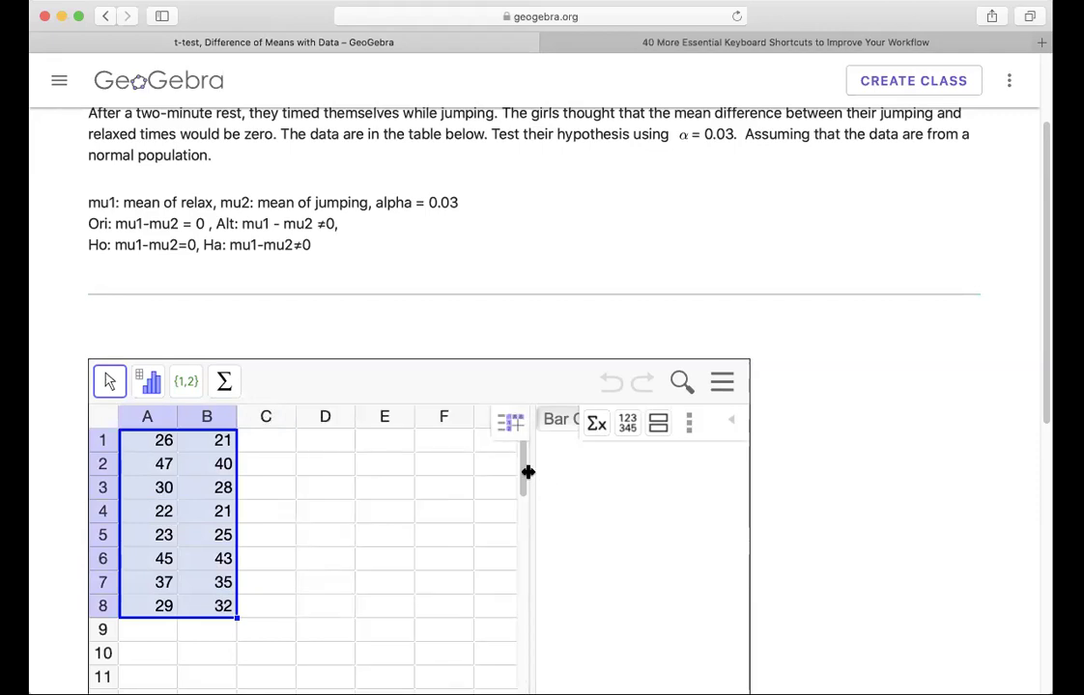
pyautogui.moveTo(532, 472); pyautogui.dragTo(311, 489)
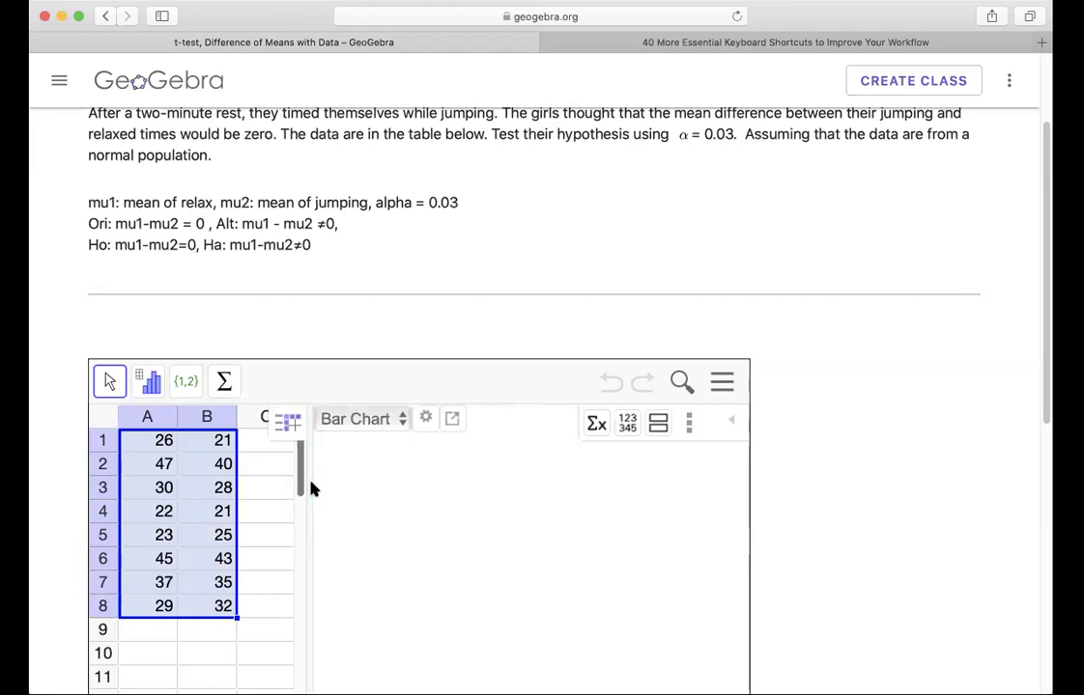
# Step: Switch to Multiple Variable Analysis and show the statistics table, with means 32.375 and 30.625
pyautogui.click(150, 385)
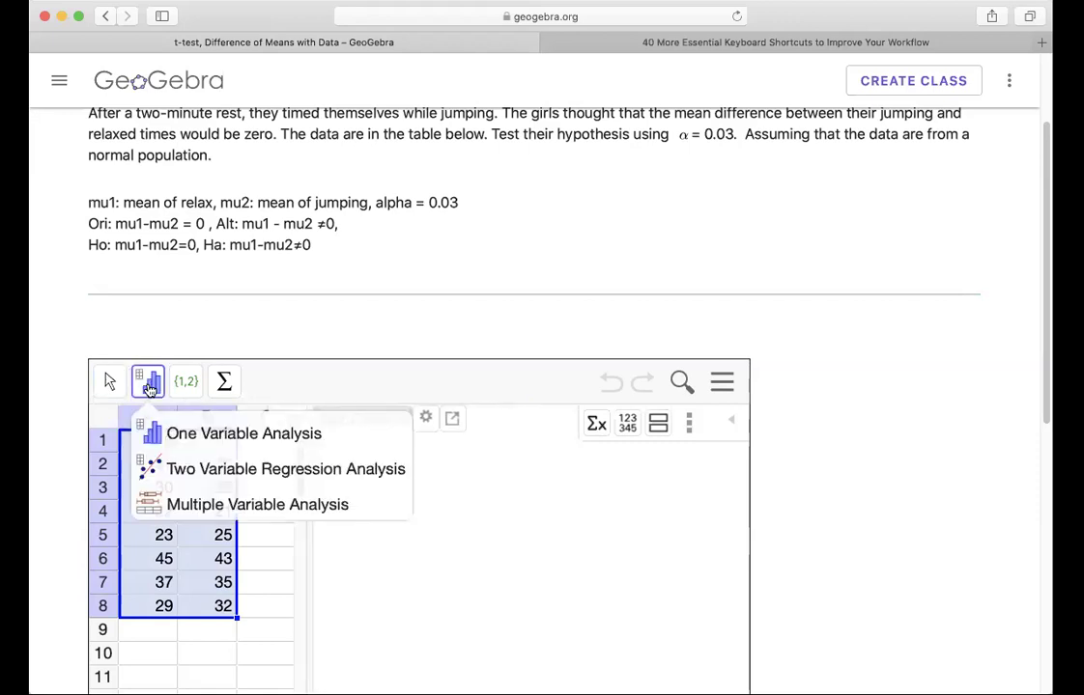
pyautogui.click(186, 506)
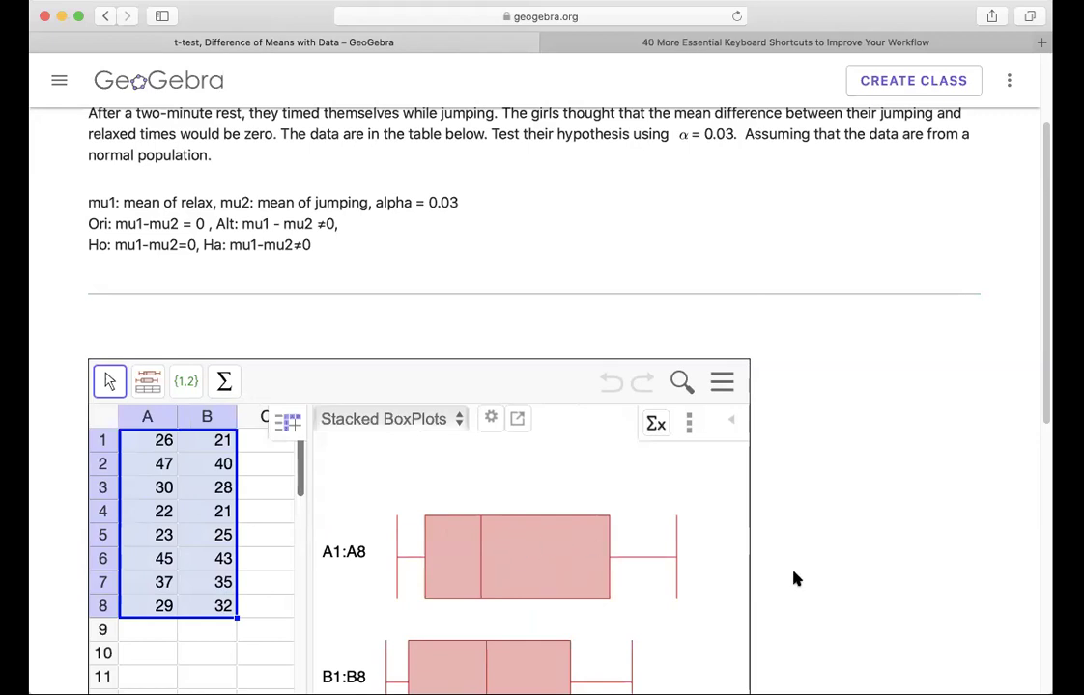
pyautogui.scroll(-3, 794, 577)
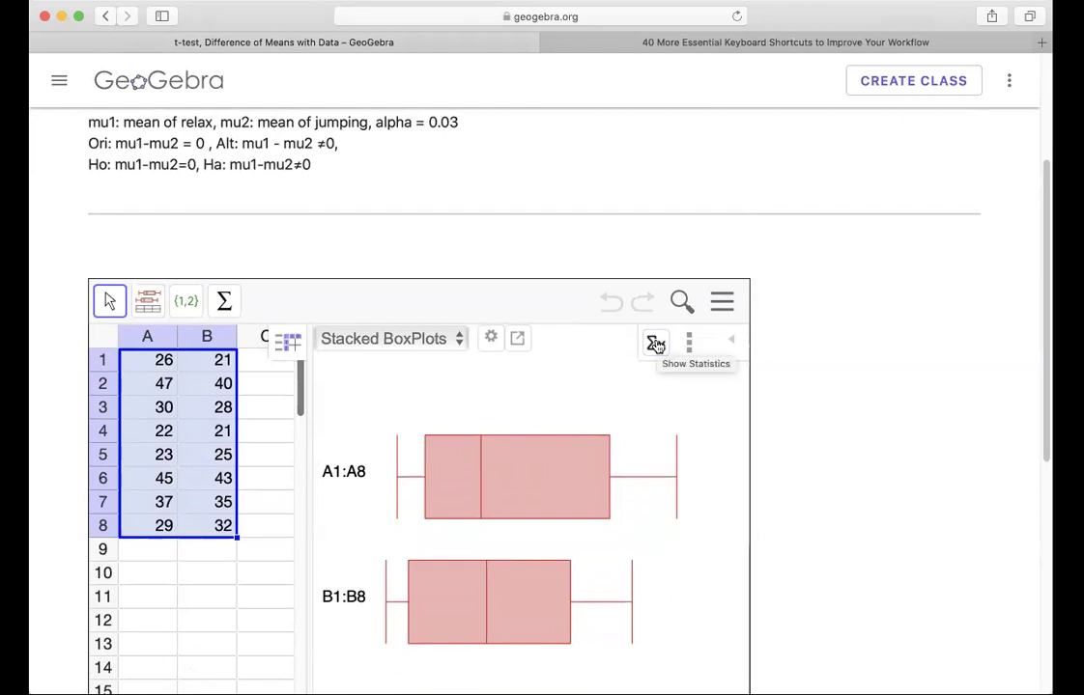
pyautogui.click(656, 345)
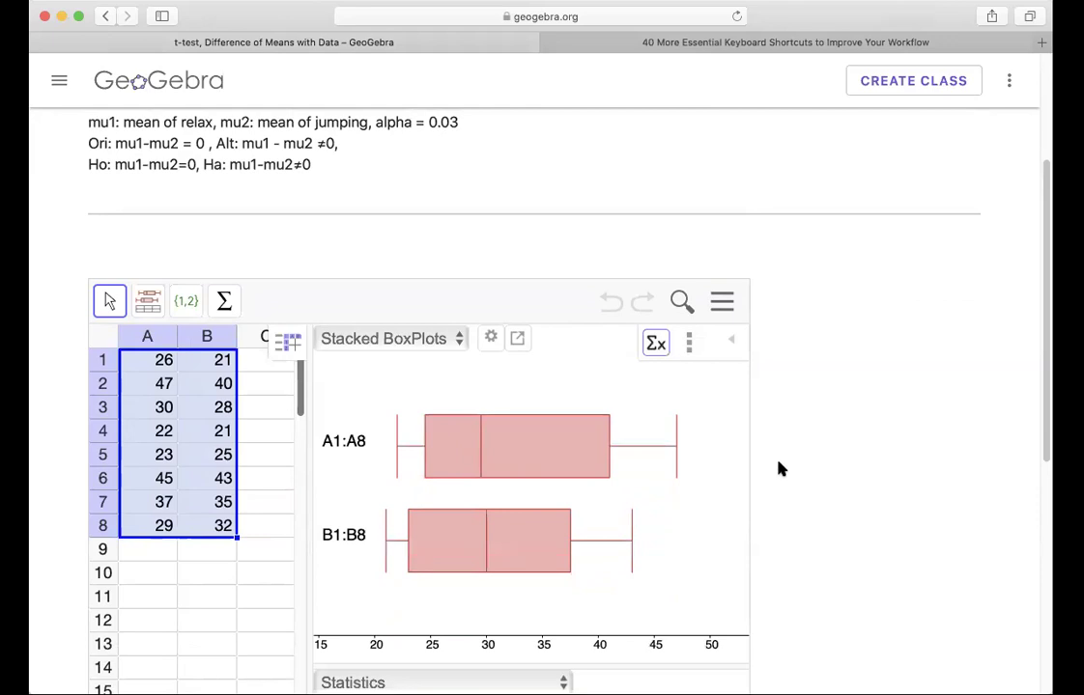
pyautogui.scroll(-3, 780, 482)
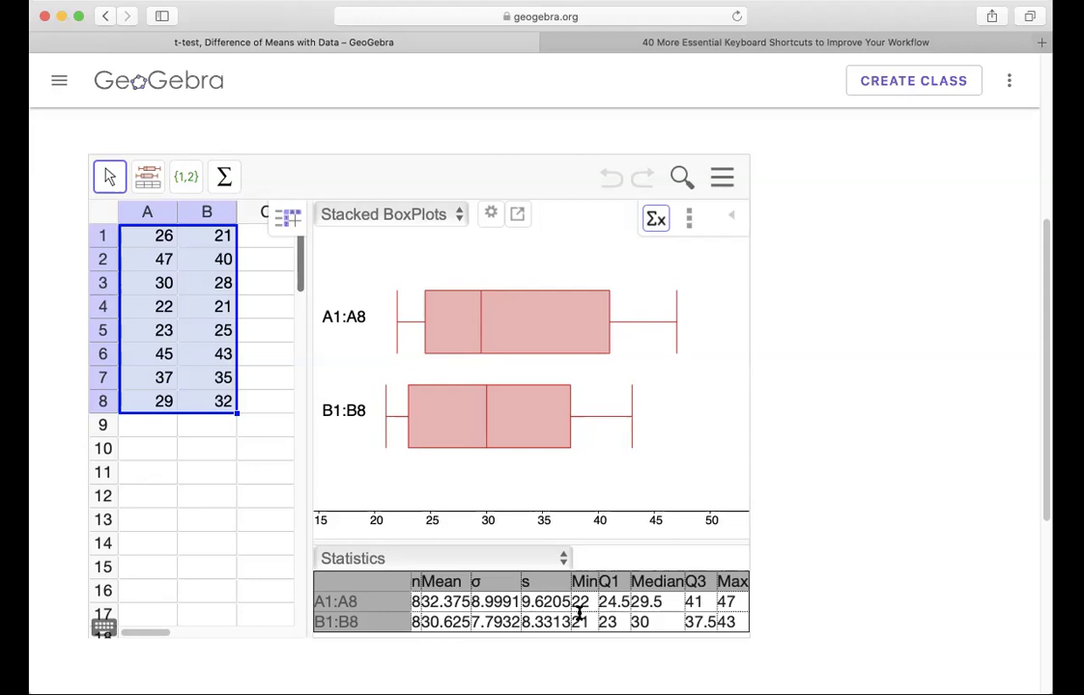
# Step: Choose 'T Test, Difference of Means' to get P 0.7033, t 0.3889 and df 13.7199
pyautogui.click(563, 559)
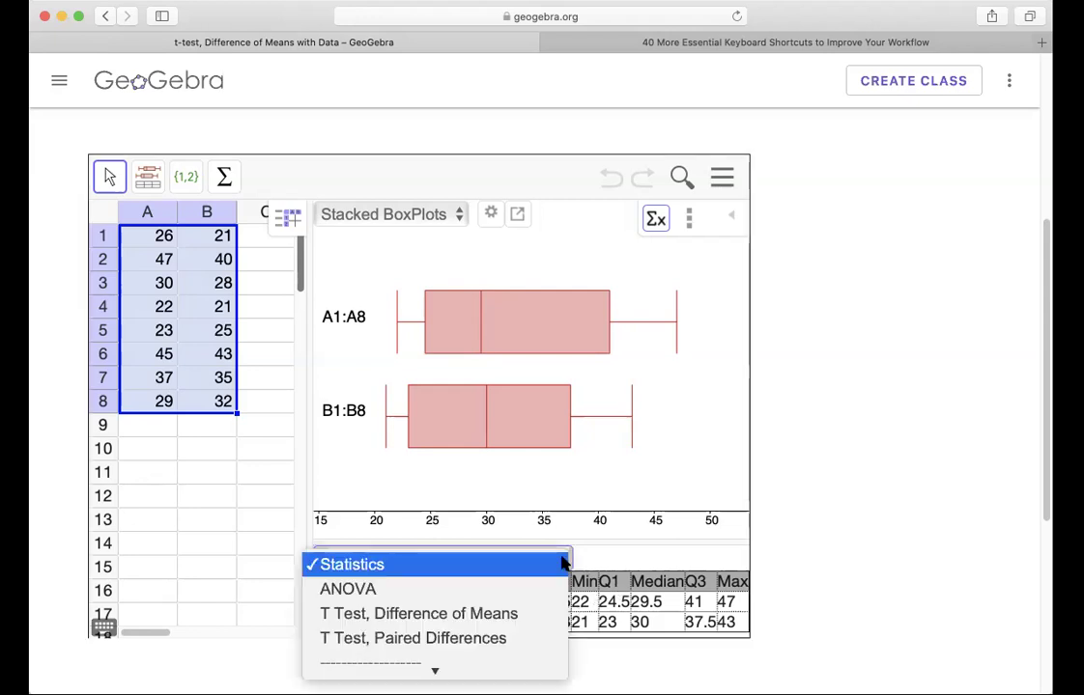
pyautogui.click(524, 616)
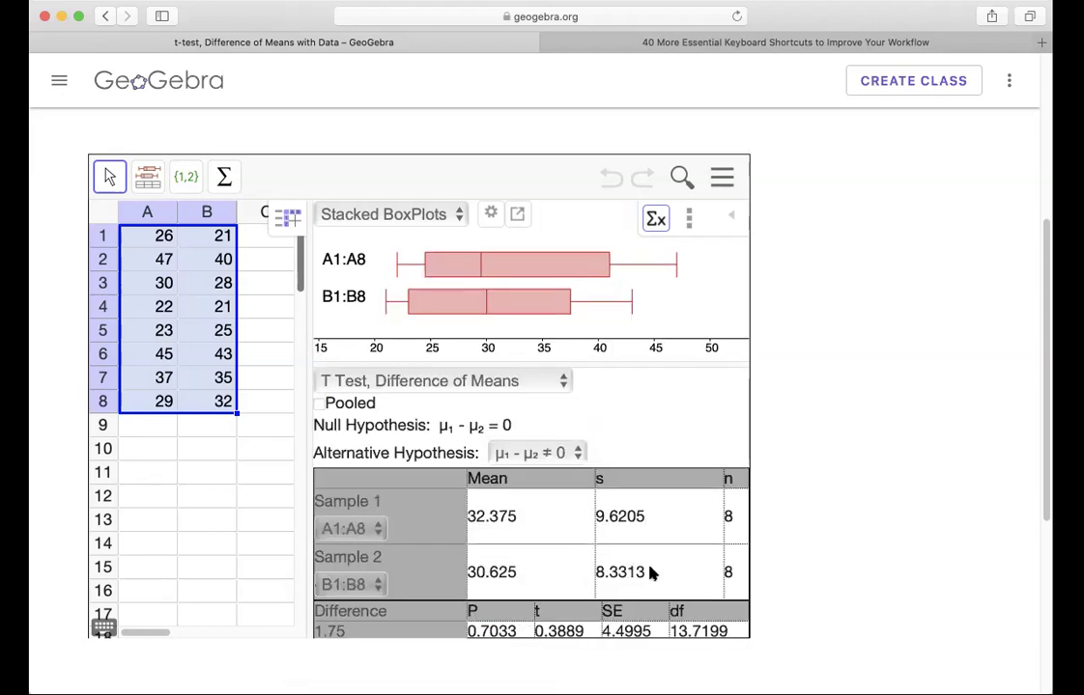
pyautogui.scroll(-1, 676, 570)
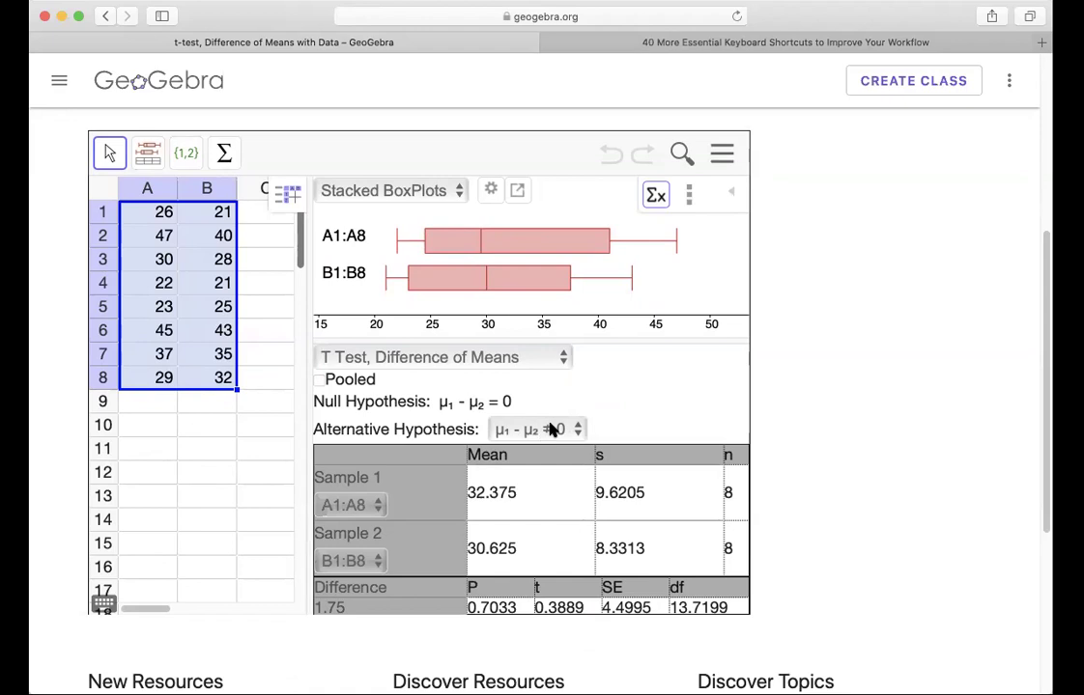
pyautogui.scroll(4, 553, 426)
pyautogui.click(518, 375)
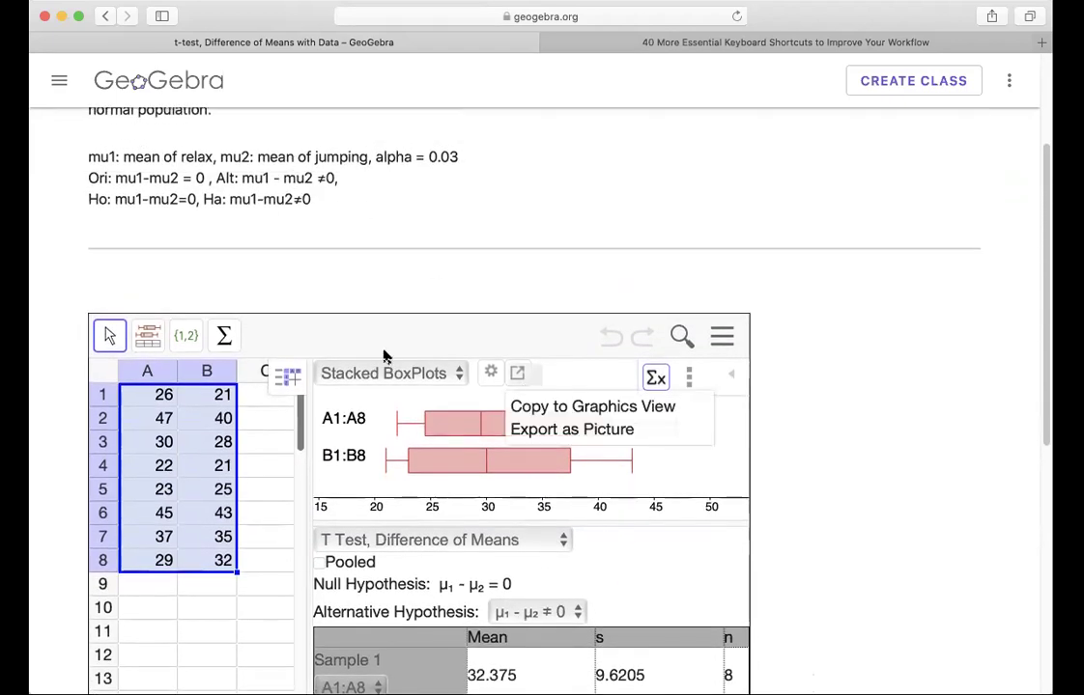
pyautogui.scroll(-4, 735, 581)
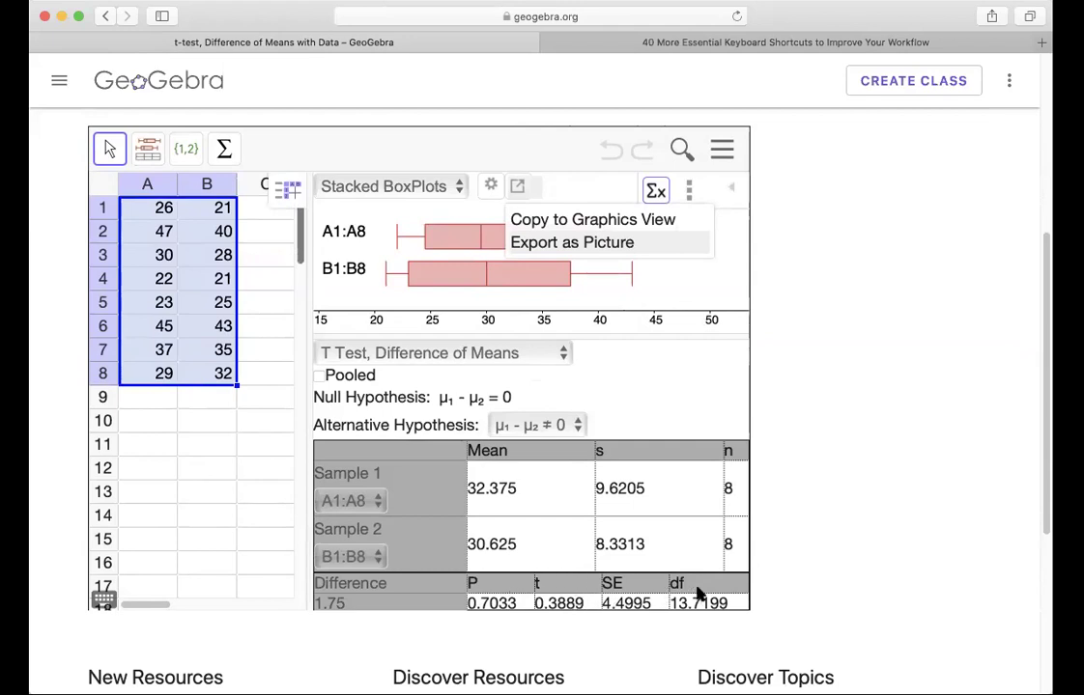
pyautogui.scroll(1, 705, 598)
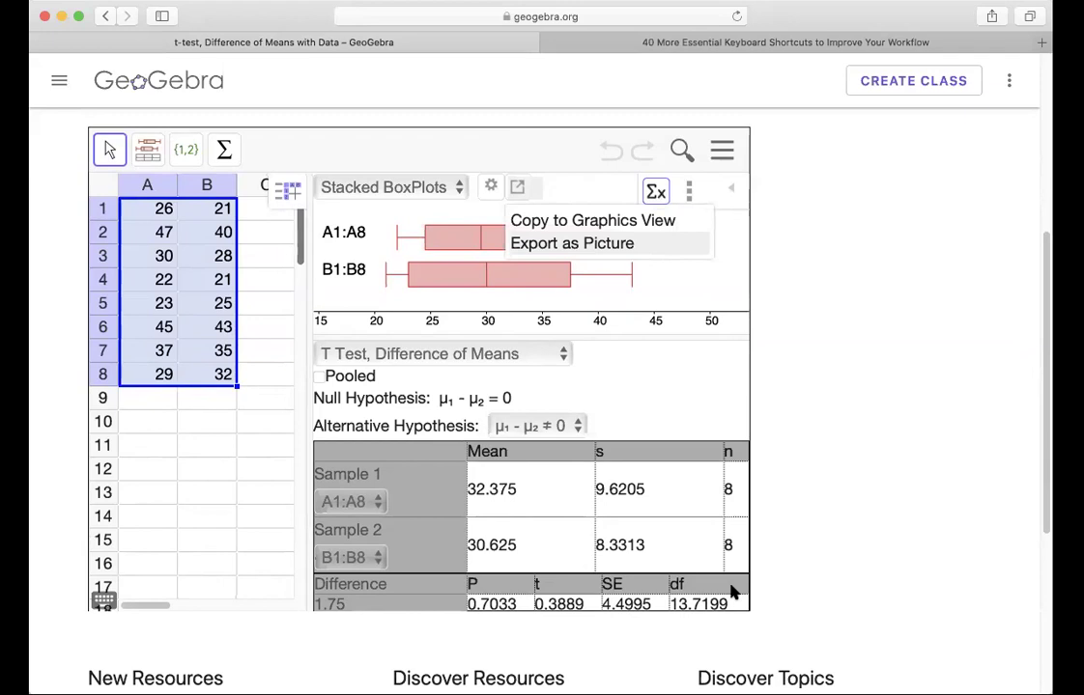
pyautogui.scroll(5, 731, 592)
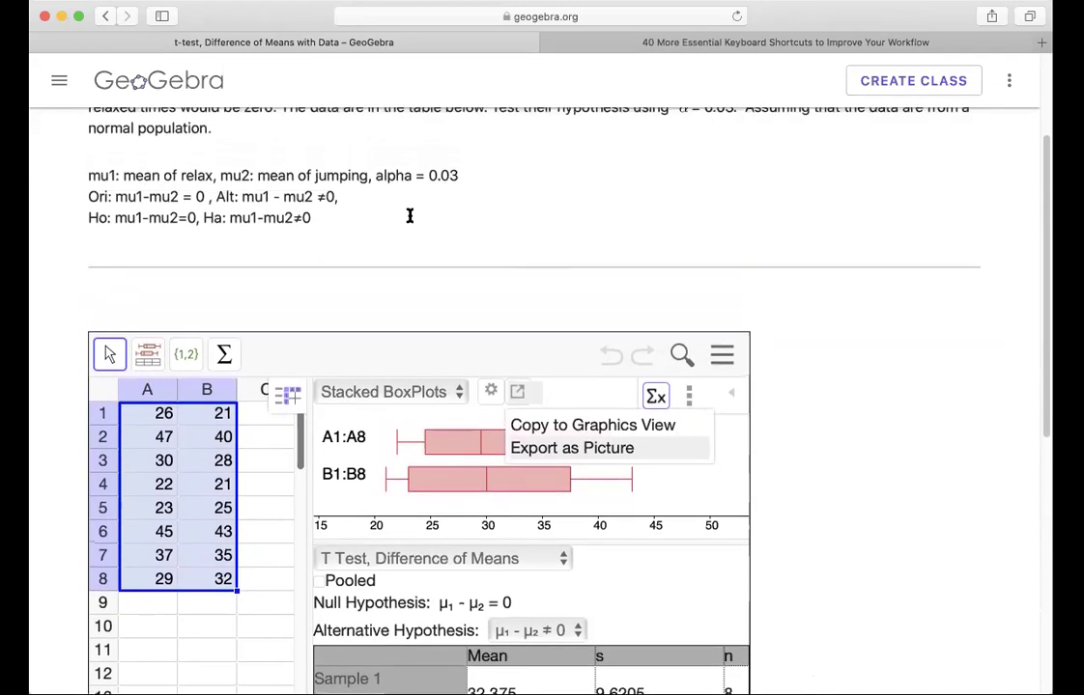
# Step: Start a new line below the hypotheses reading 'P-val = 0.7033', taken from the T Test
pyautogui.click(372, 214)
pyautogui.press('Return')
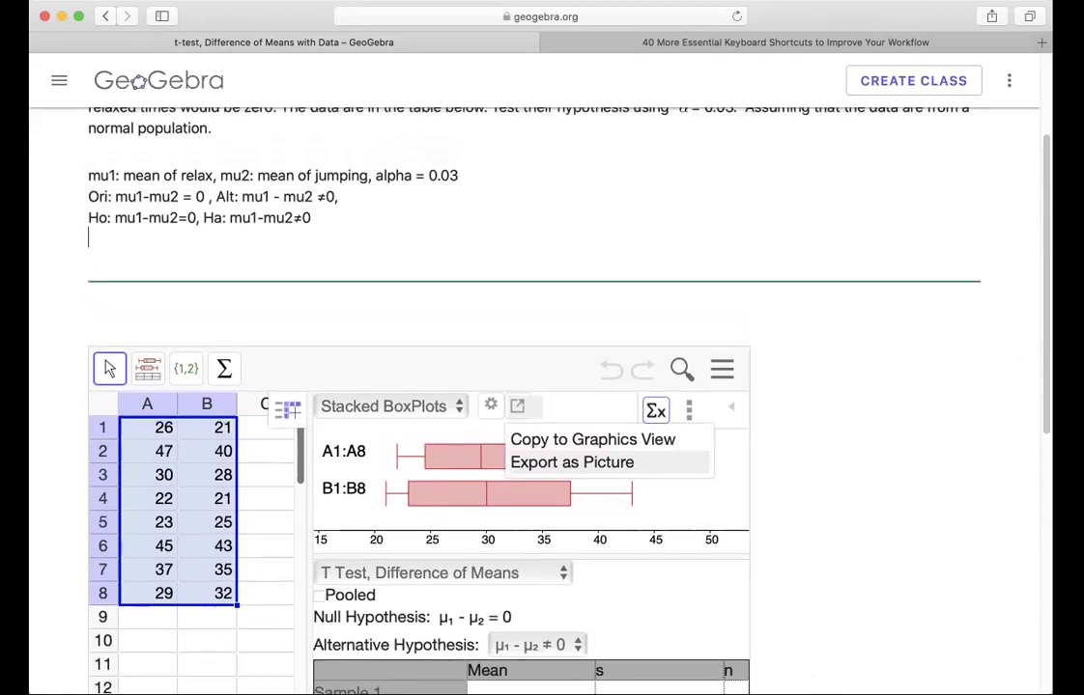
pyautogui.write('P(')
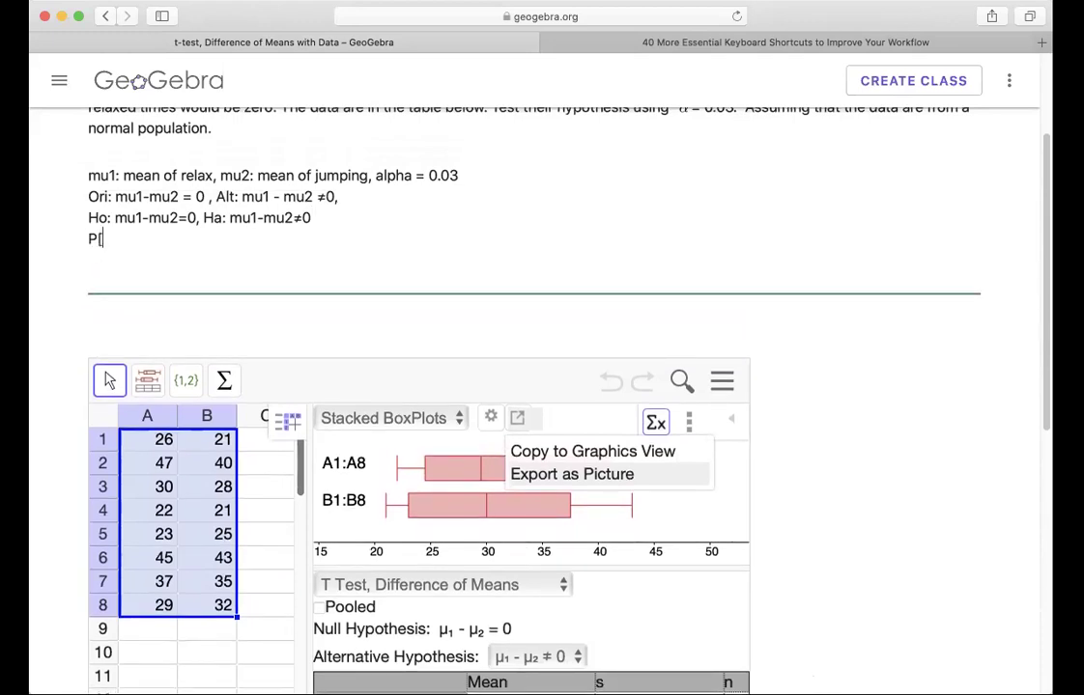
pyautogui.press('BackSpace')
pyautogui.write('-val =')
pyautogui.click(561, 495)
pyautogui.scroll(-4, 560, 495)
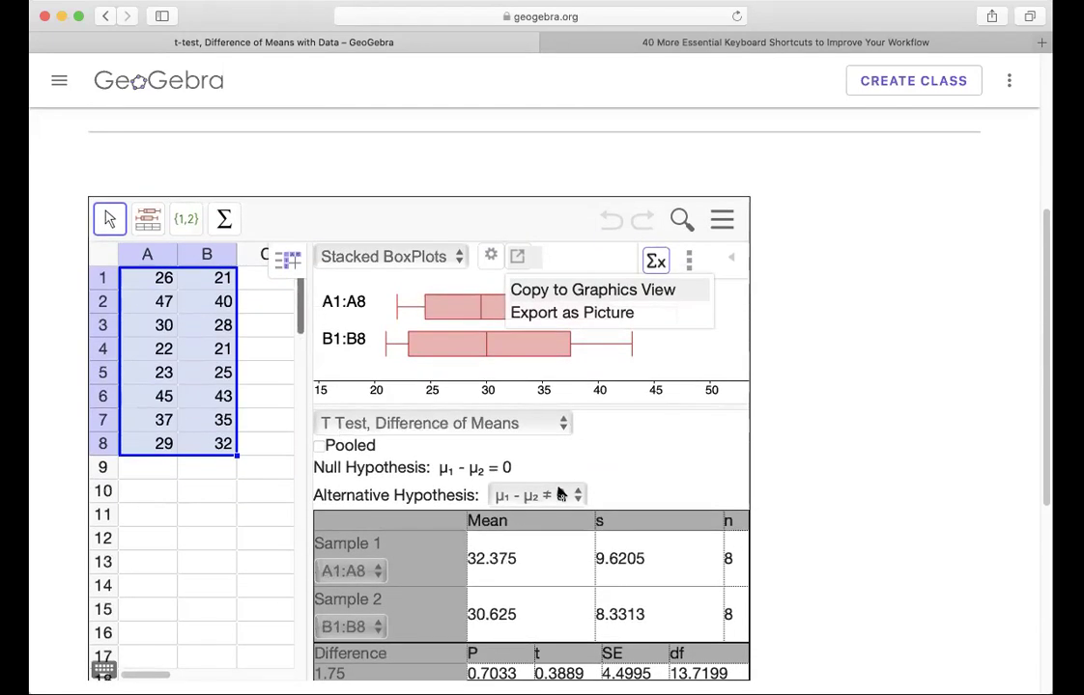
pyautogui.scroll(5, 560, 495)
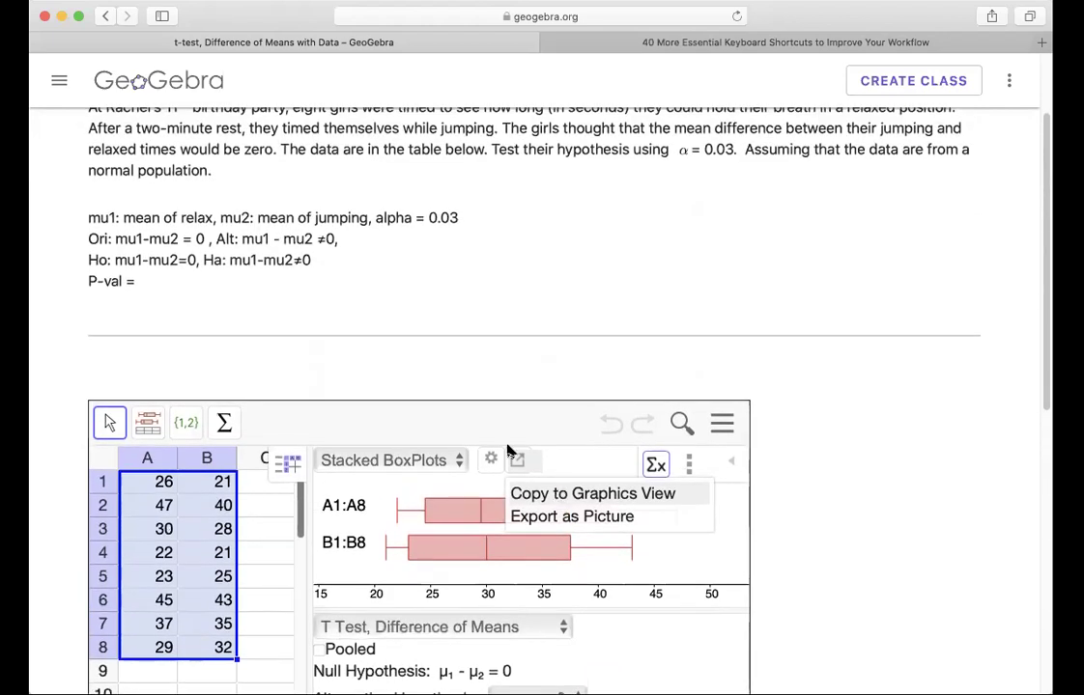
pyautogui.click(212, 285)
pyautogui.write('0.')
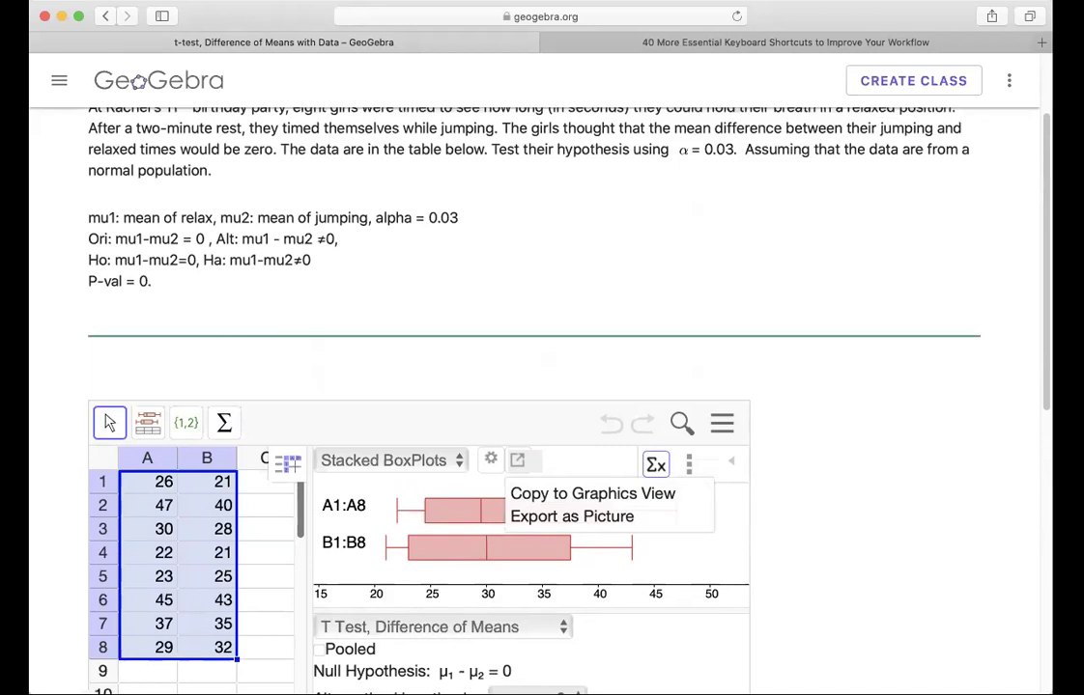
pyautogui.write('7033')
# Step: Continue the line with '> 0.03 -> do not reject Ho --> reject Ha'
pyautogui.write('> 0.')
pyautogui.press('BackSpace')
pyautogui.press('BackSpace')
pyautogui.write('0.03')
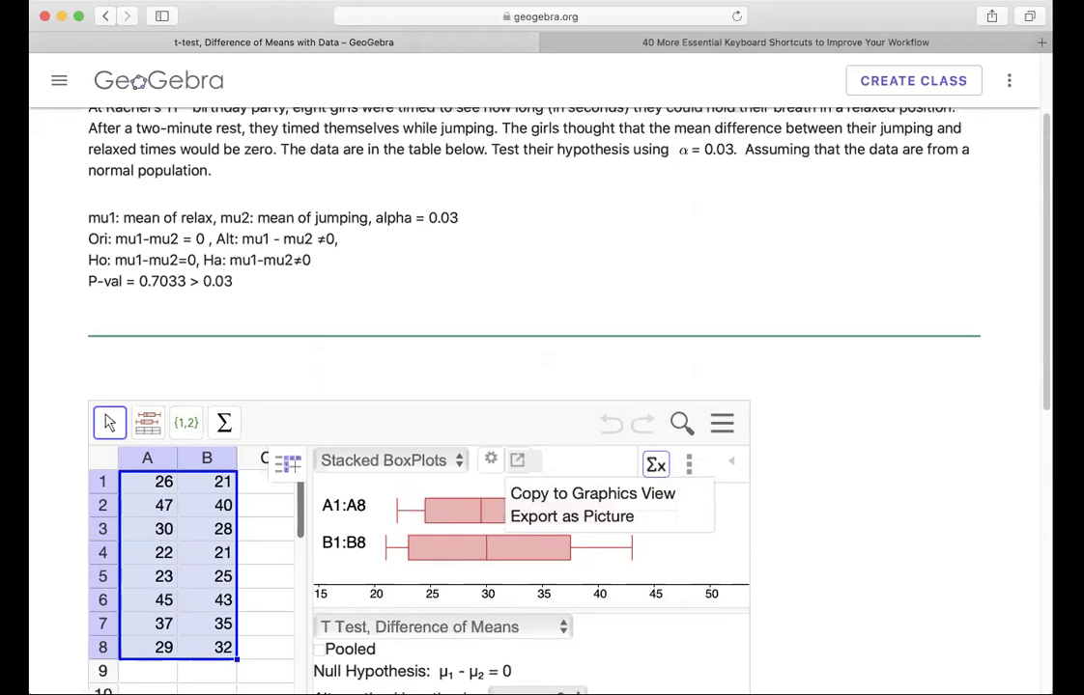
pyautogui.write(' -> do not reject H')
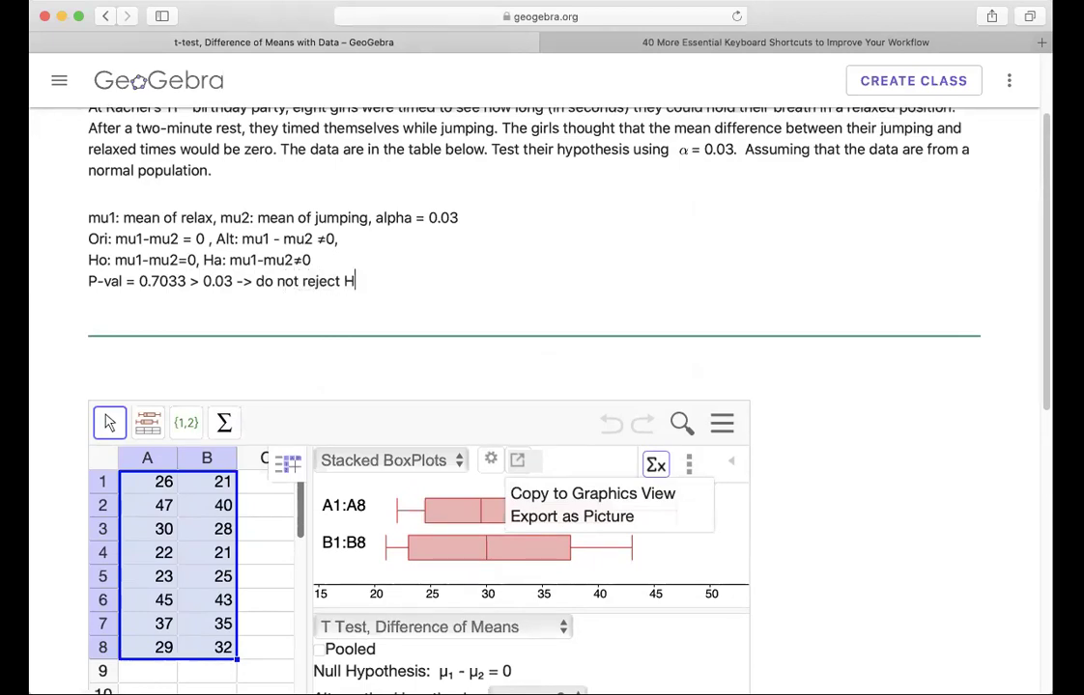
pyautogui.write('o --> reject Ha')
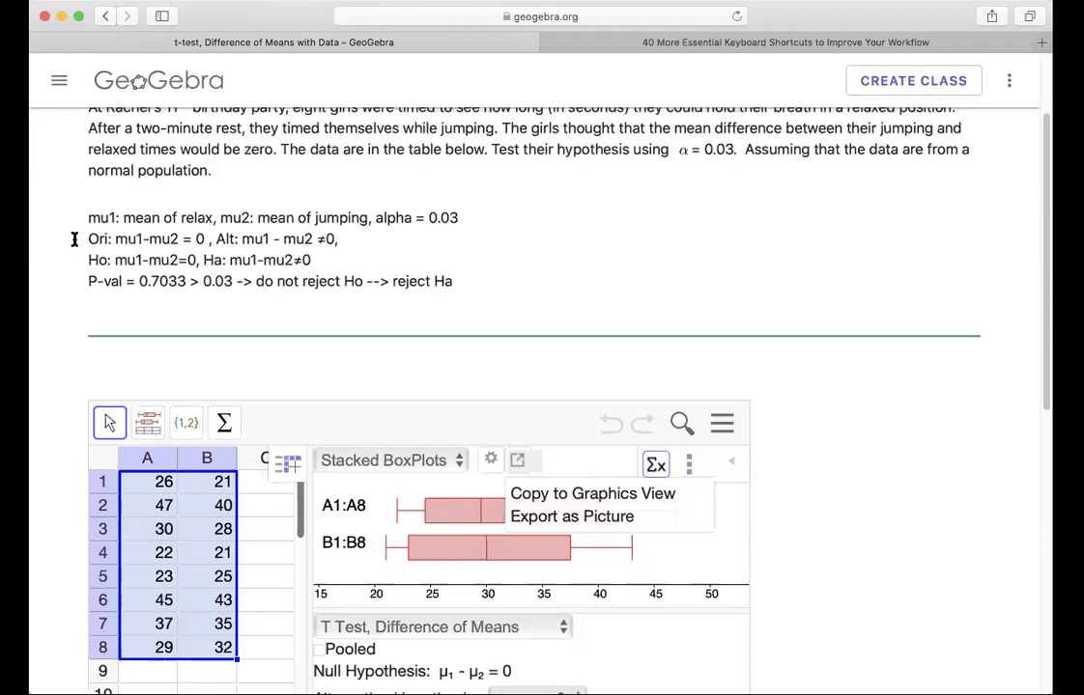
# Step: Fix the spacing in 'mu1 - mu2' and append '-> do not reject the claim.' to the decision line
pyautogui.click(280, 239)
pyautogui.click(221, 299)
pyautogui.write('->')
pyautogui.write('do not reject')
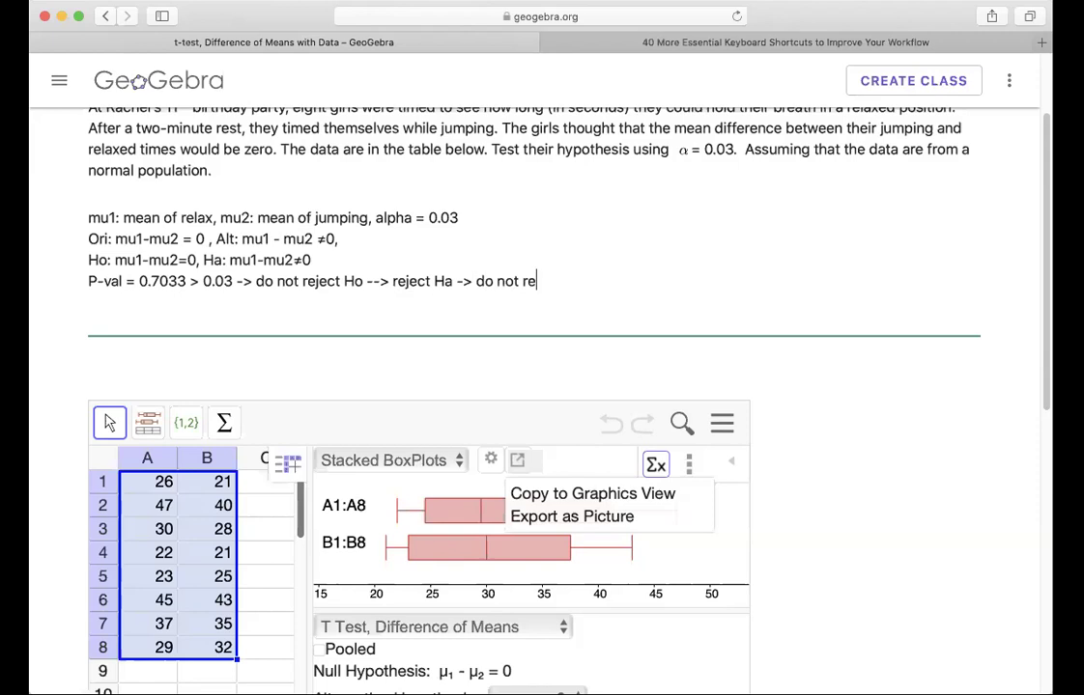
pyautogui.write(' the claim.')
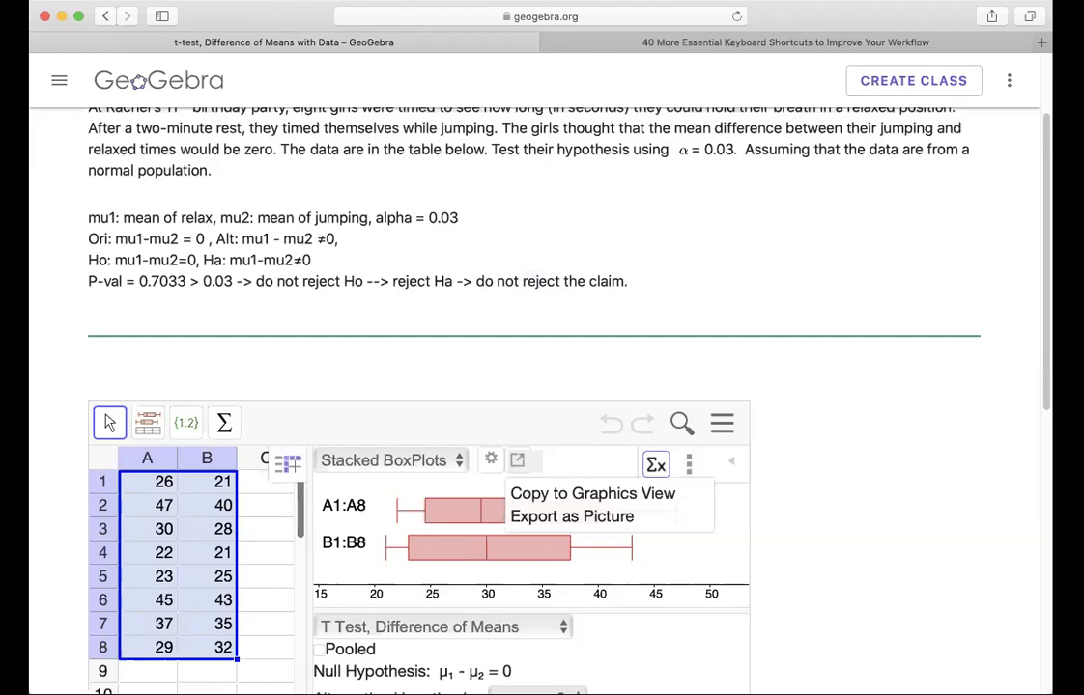
# Step: Paste the problem's claim sentence after 'claim', replacing the period, so the conclusion names the zero mean difference
pyautogui.scroll(-5, 430, 544)
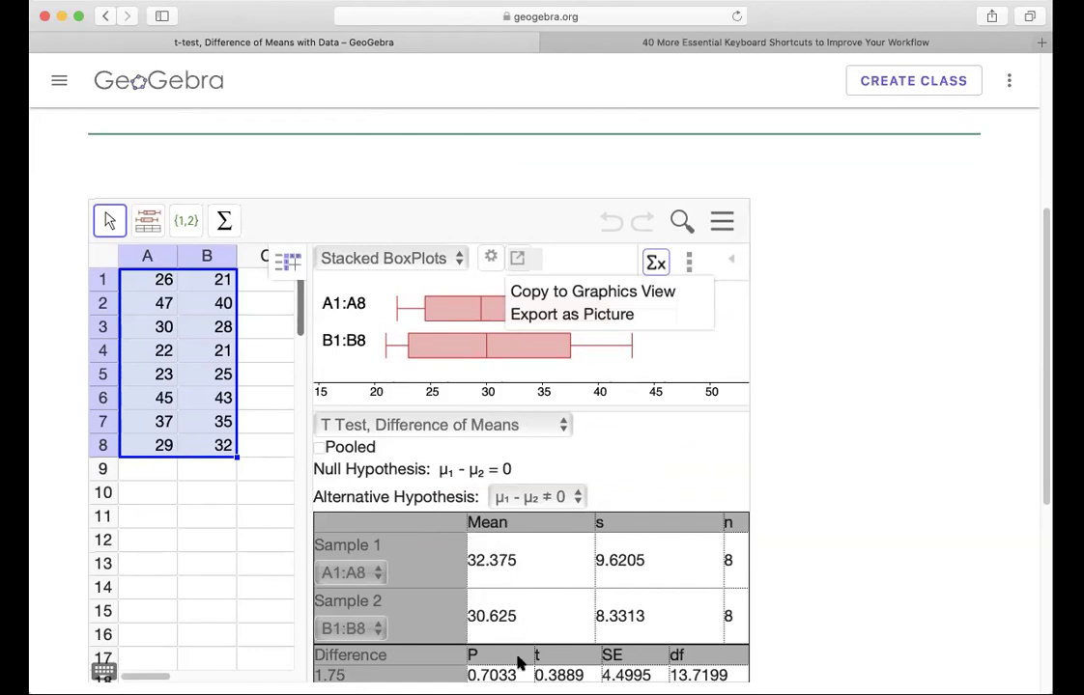
pyautogui.scroll(5, 575, 547)
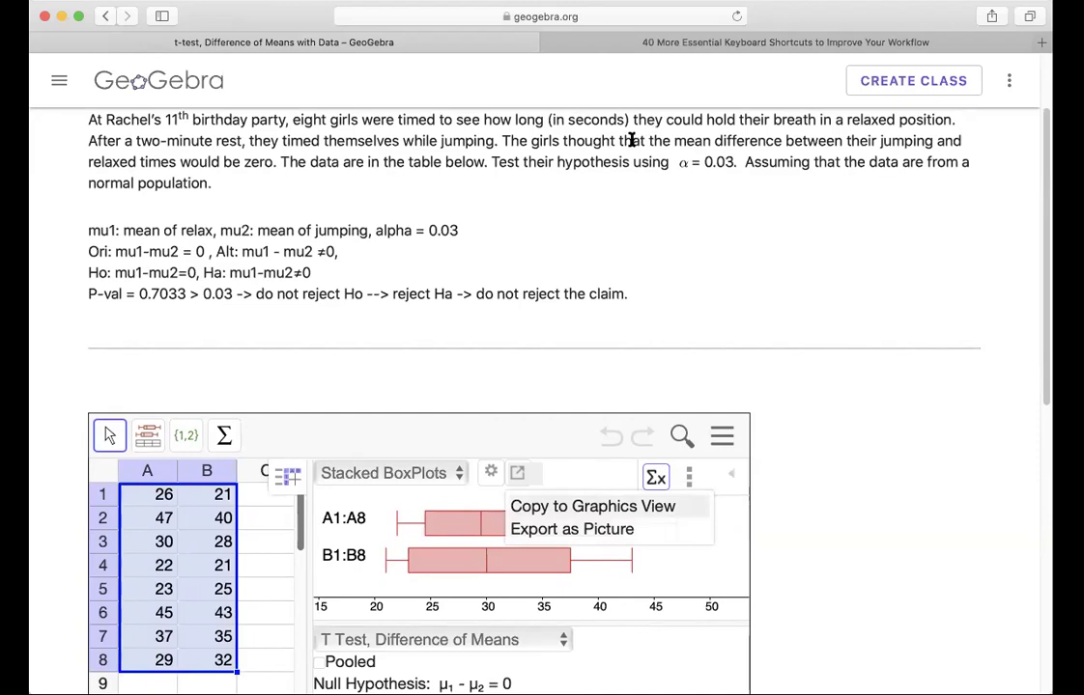
pyautogui.moveTo(618, 140); pyautogui.dragTo(281, 164)
pyautogui.press('super+c')
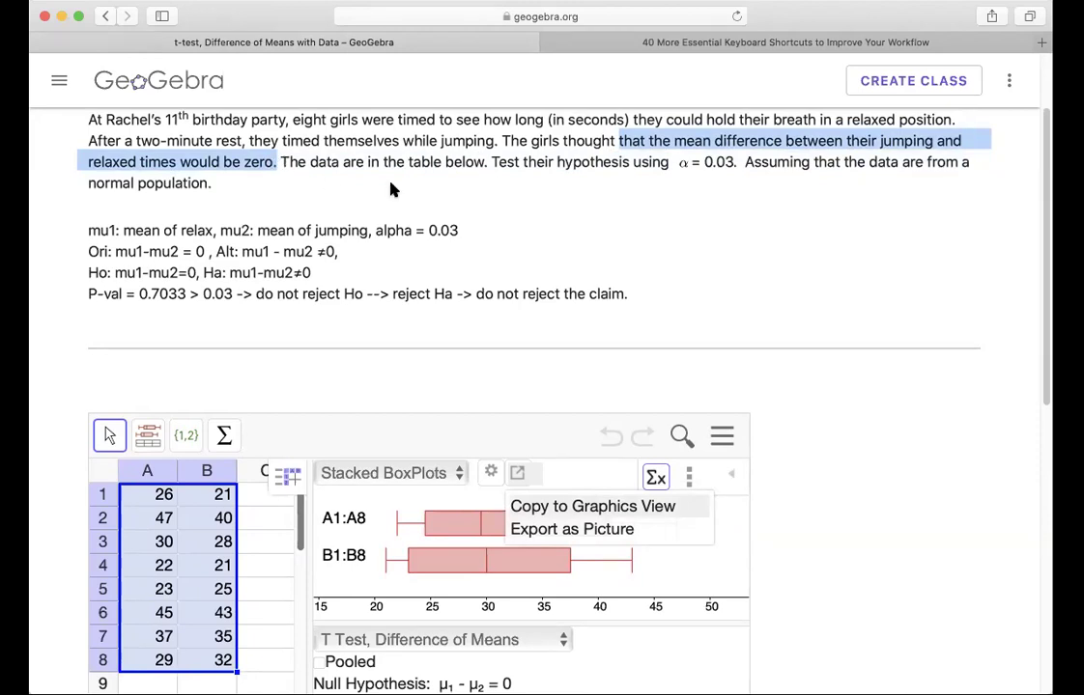
pyautogui.click(637, 292)
pyautogui.press('BackSpace')
pyautogui.press('super+v')
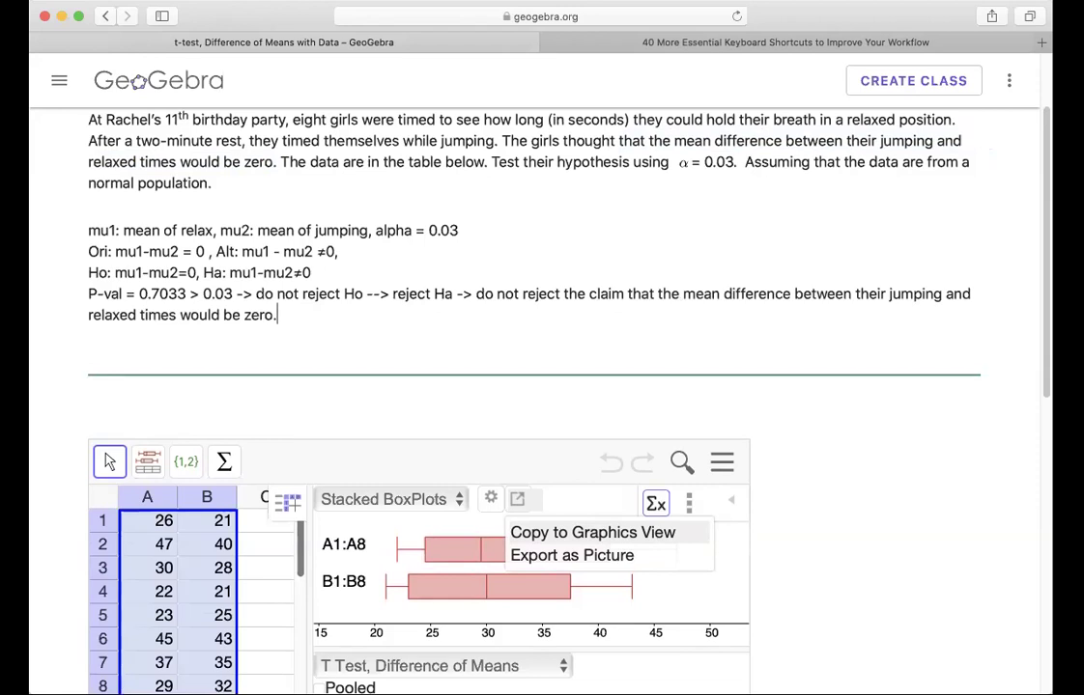
pyautogui.click(724, 579)
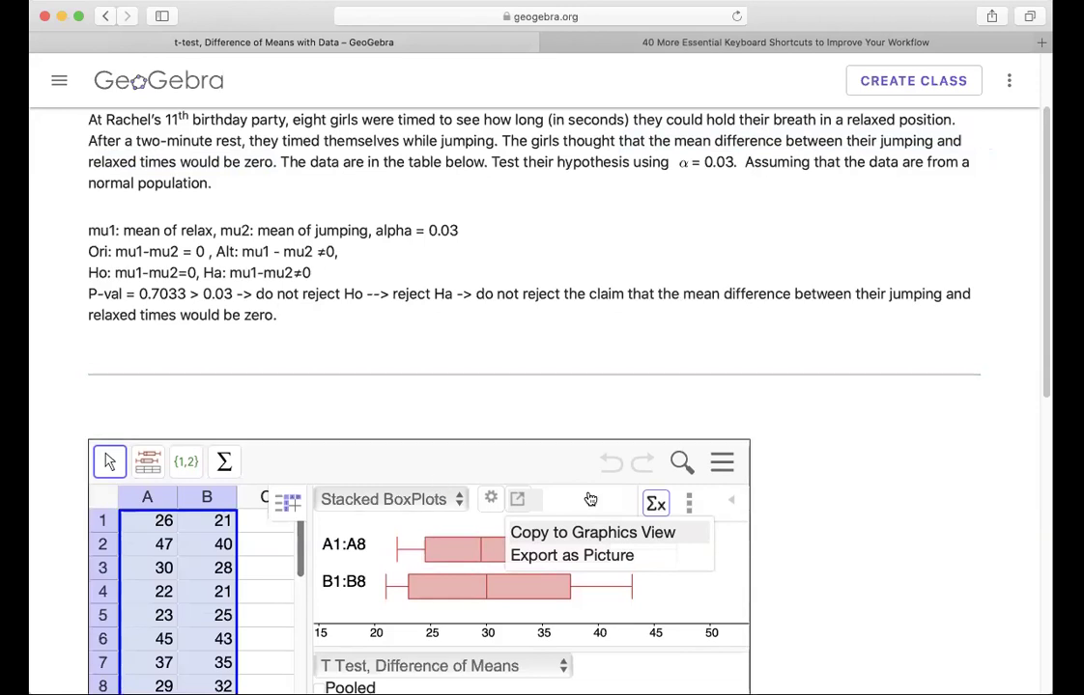